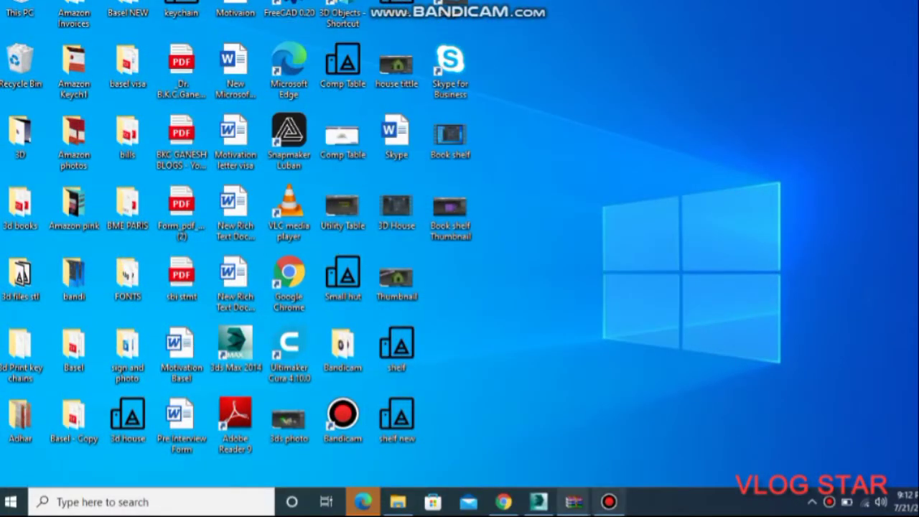
Step: Bring up 3ds Max 2014 from the Windows taskbar
{"action": "left_click", "coordinate": [539, 502]}
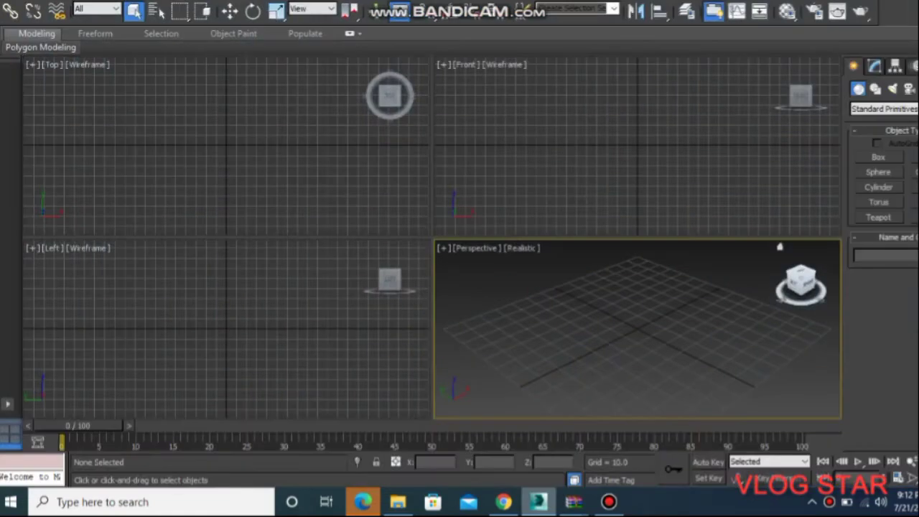
Step: Maximize the Perspective viewport and draw a 46.27 × 61.524 × 61.7 box on the grid
{"action": "left_click", "coordinate": [443, 248]}
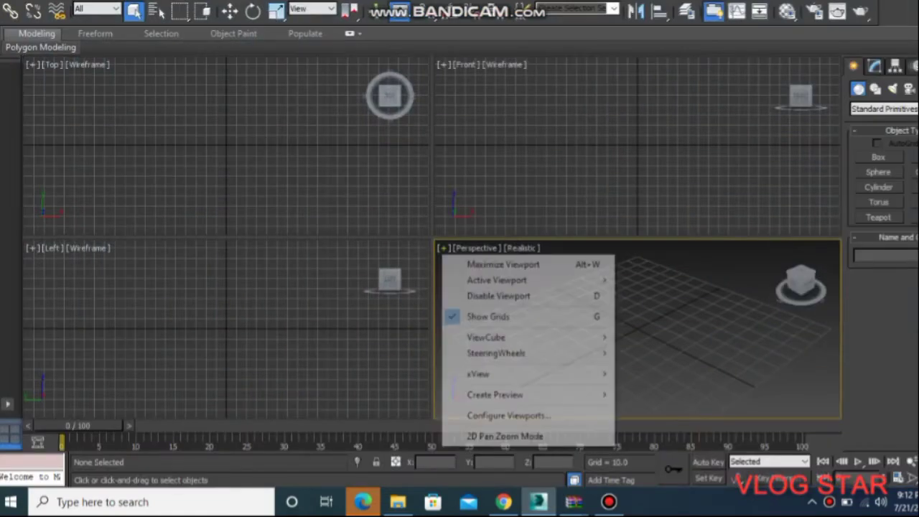
{"action": "left_click", "coordinate": [503, 263]}
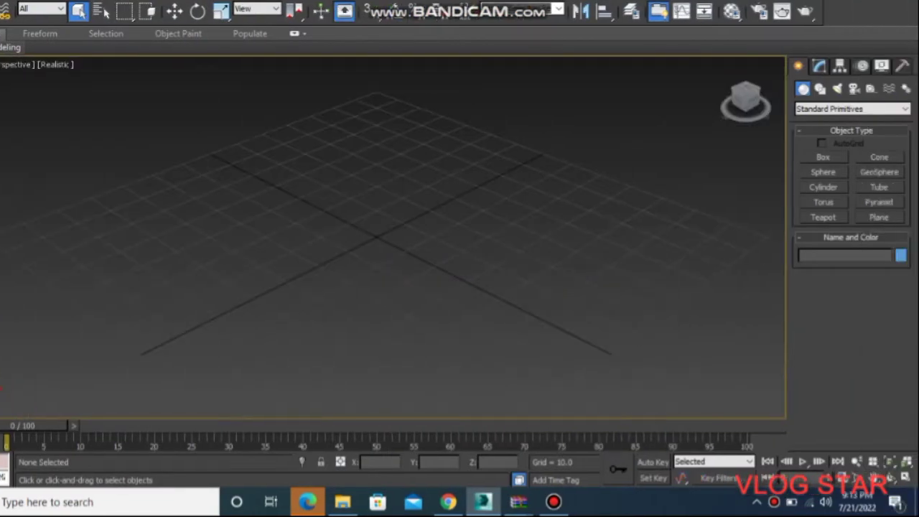
{"action": "left_click", "coordinate": [823, 157]}
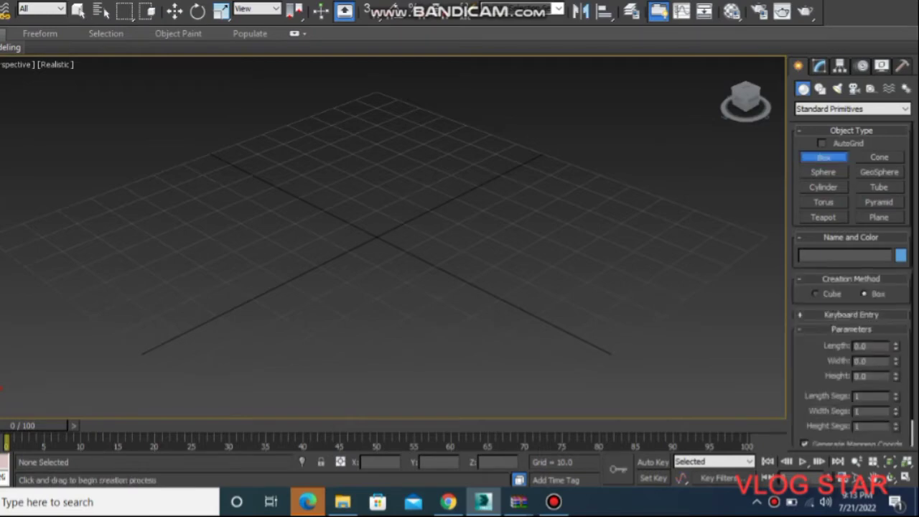
{"action": "mouse_move", "coordinate": [234, 300]}
{"action": "left_mouse_down"}
{"action": "mouse_move", "coordinate": [422, 348]}
{"action": "mouse_move", "coordinate": [558, 274]}
{"action": "left_mouse_up"}
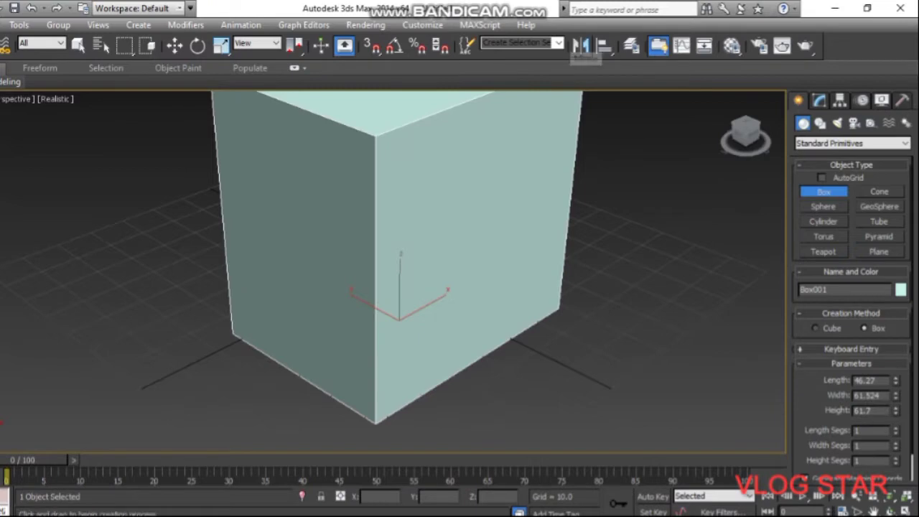
{"action": "scroll", "coordinate": [394, 273], "scroll_direction": "down", "scroll_amount": 3}
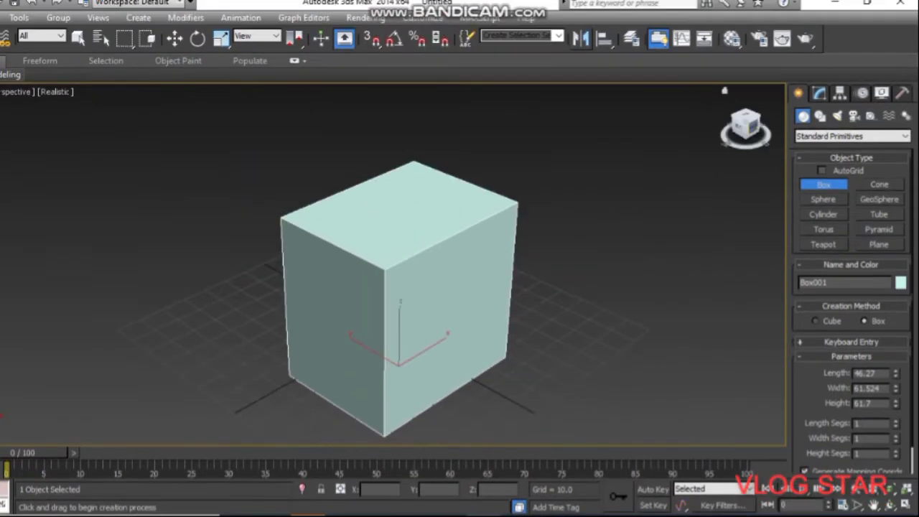
{"action": "middle_click_drag", "start_coordinate": [394, 273], "coordinate": [394, 244], "text": "alt"}
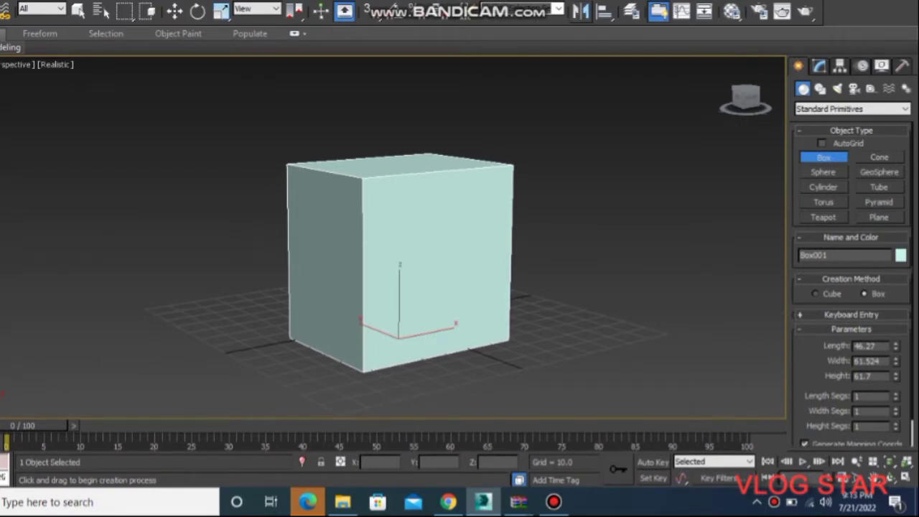
Step: Convert the box to an Editable Poly
{"action": "right_click", "coordinate": [460, 289]}
{"action": "right_click", "coordinate": [459, 288]}
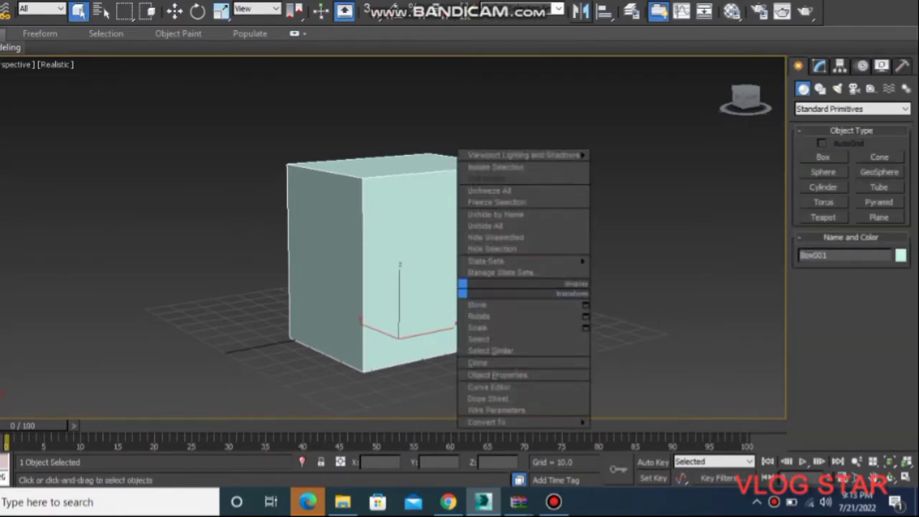
{"action": "left_click", "coordinate": [646, 433]}
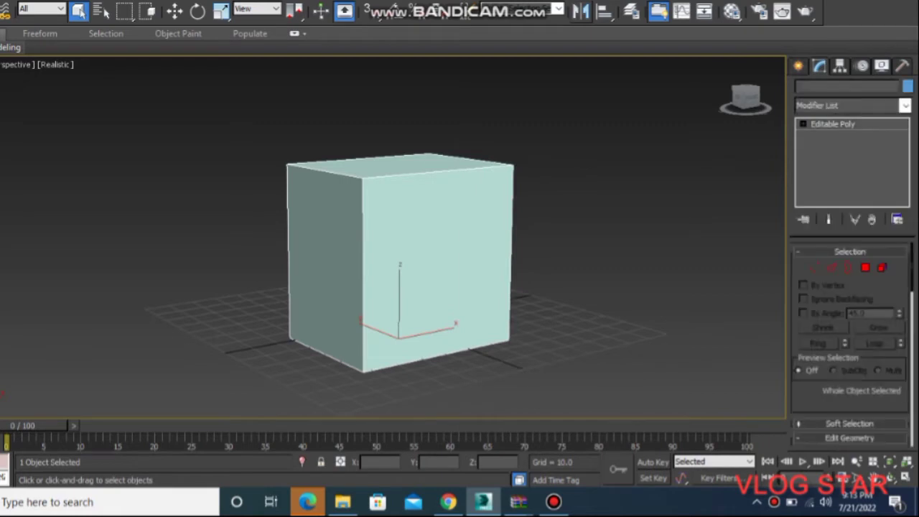
Step: Delete the box's front polygon to leave it open at the front
{"action": "left_click", "coordinate": [865, 267]}
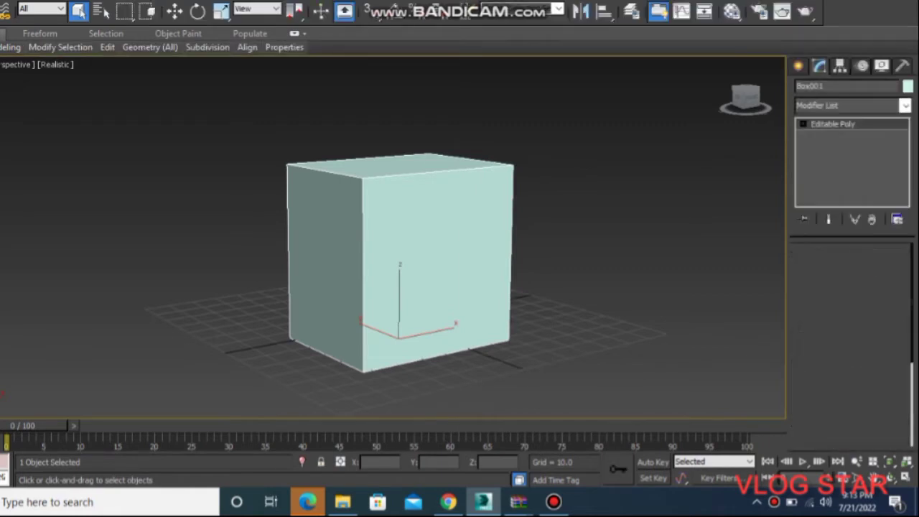
{"action": "left_click", "coordinate": [438, 287]}
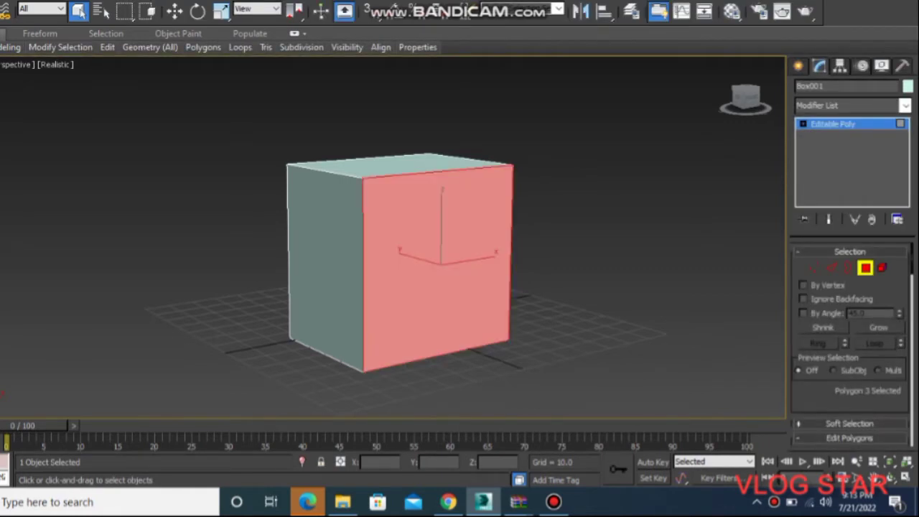
{"action": "key", "text": "Delete"}
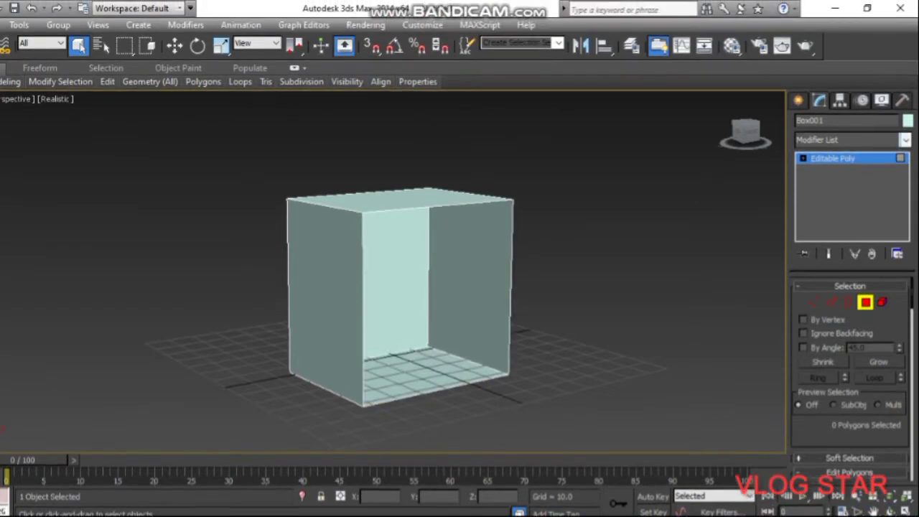
{"action": "left_click", "coordinate": [747, 131]}
{"action": "mouse_move", "coordinate": [747, 131]}
{"action": "left_mouse_down"}
{"action": "mouse_move", "coordinate": [739, 144]}
{"action": "mouse_move", "coordinate": [755, 134]}
{"action": "left_mouse_up"}
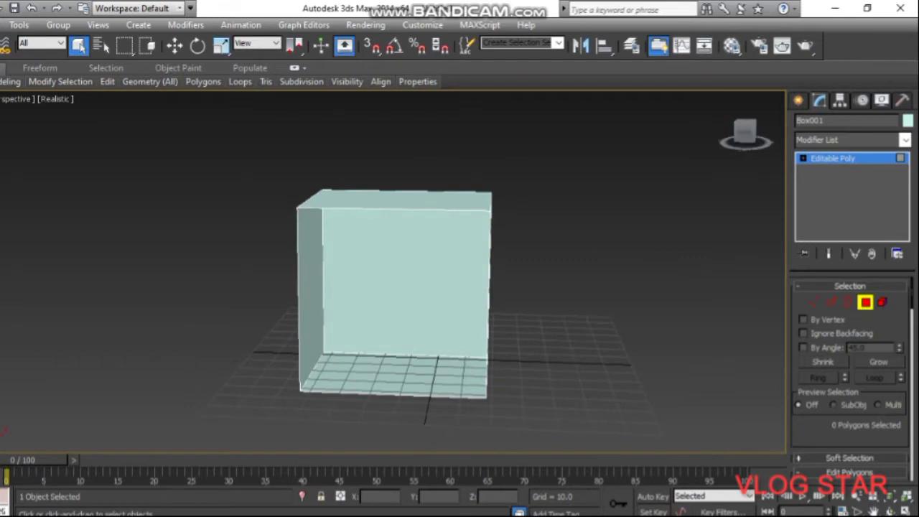
Step: Add a Shell modifier to the open box
{"action": "left_click", "coordinate": [905, 139]}
{"action": "scroll", "coordinate": [848, 323], "scroll_direction": "down", "scroll_amount": 2}
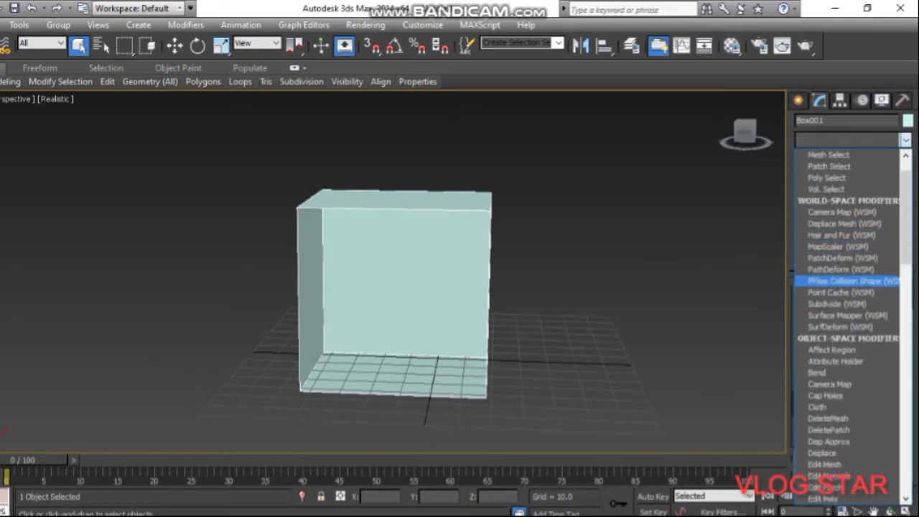
{"action": "scroll", "coordinate": [848, 323], "scroll_direction": "down", "scroll_amount": 5}
{"action": "scroll", "coordinate": [833, 330], "scroll_direction": "down", "scroll_amount": 5}
{"action": "scroll", "coordinate": [833, 345], "scroll_direction": "down", "scroll_amount": 5}
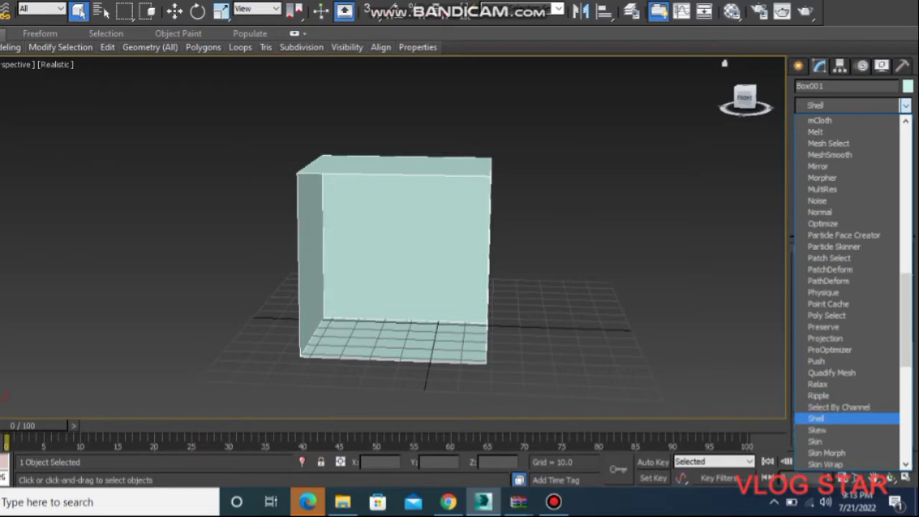
{"action": "left_click", "coordinate": [833, 419]}
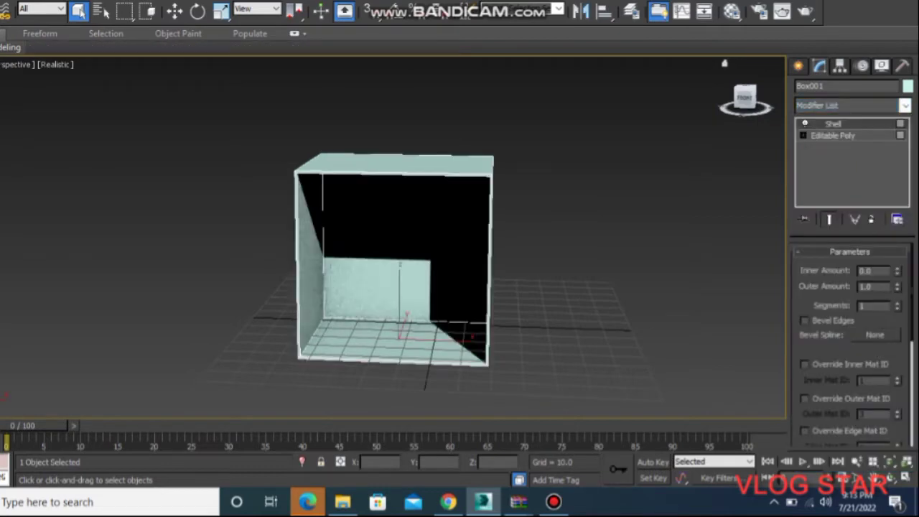
Step: Raise the Shell's Inner Amount step by step to 2.0, then deselect the box
{"action": "type", "text": "0.01"}
{"action": "key", "text": "Return"}
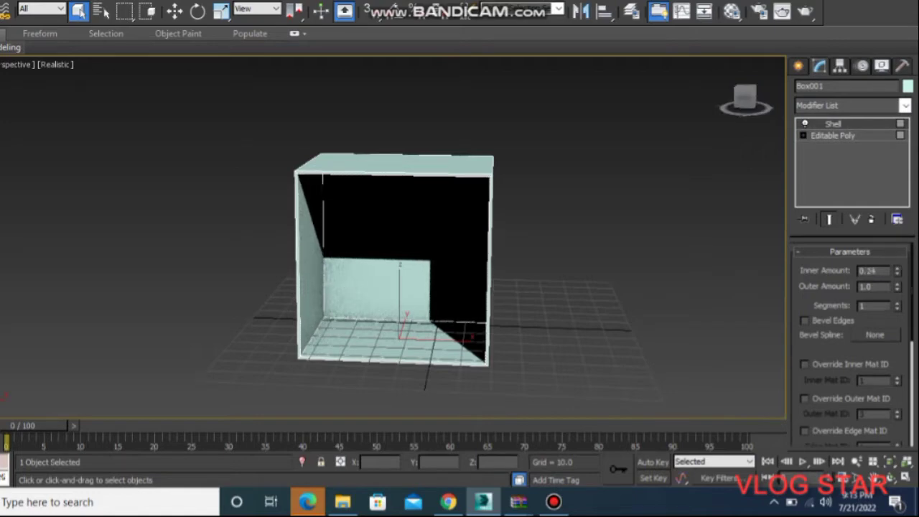
{"action": "type", "text": "0.64"}
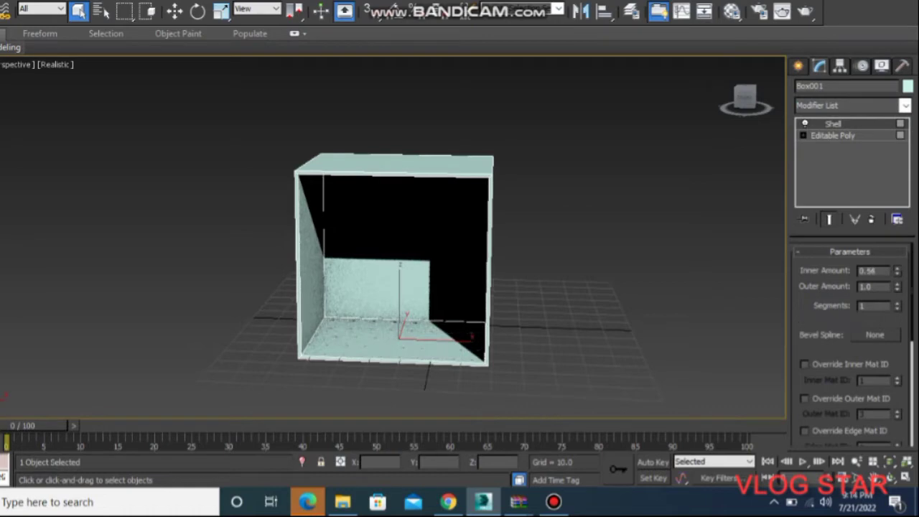
{"action": "key", "text": "Return"}
{"action": "type", "text": "0.95"}
{"action": "key", "text": "Return"}
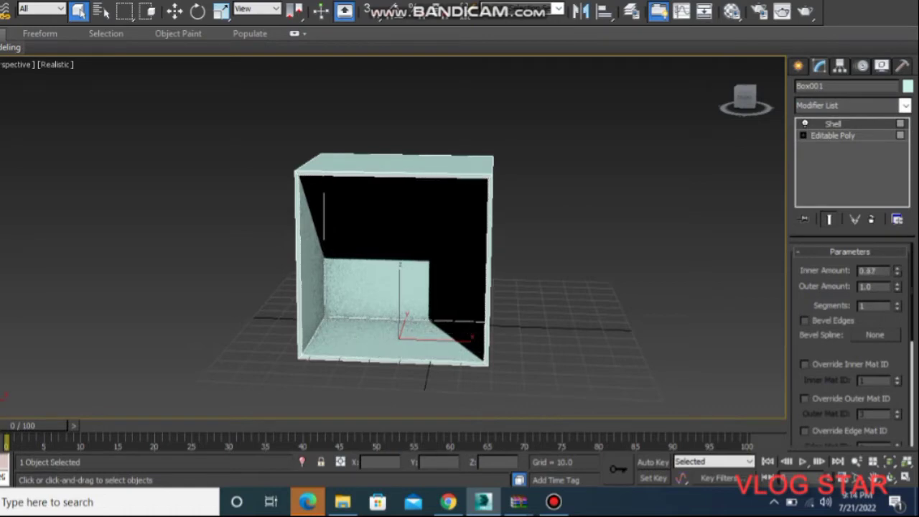
{"action": "type", "text": "1.27"}
{"action": "key", "text": "Return"}
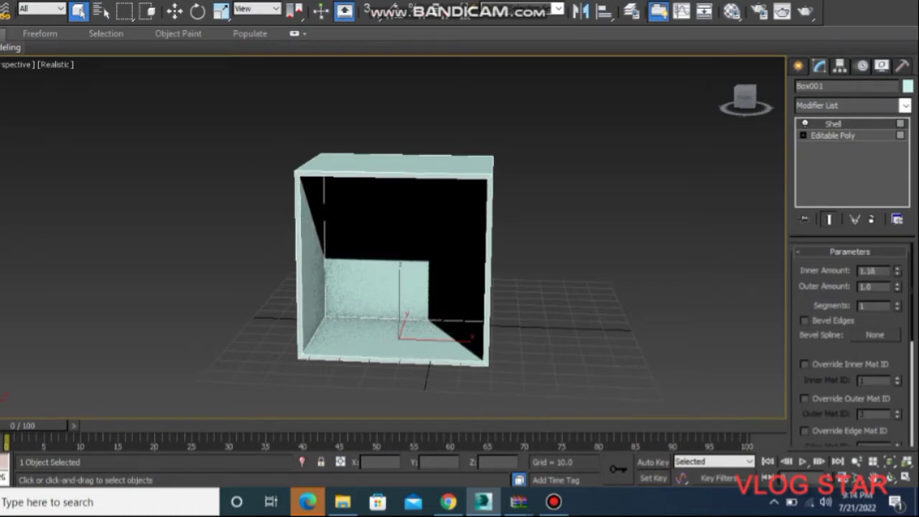
{"action": "type", "text": "1.4"}
{"action": "key", "text": "Return"}
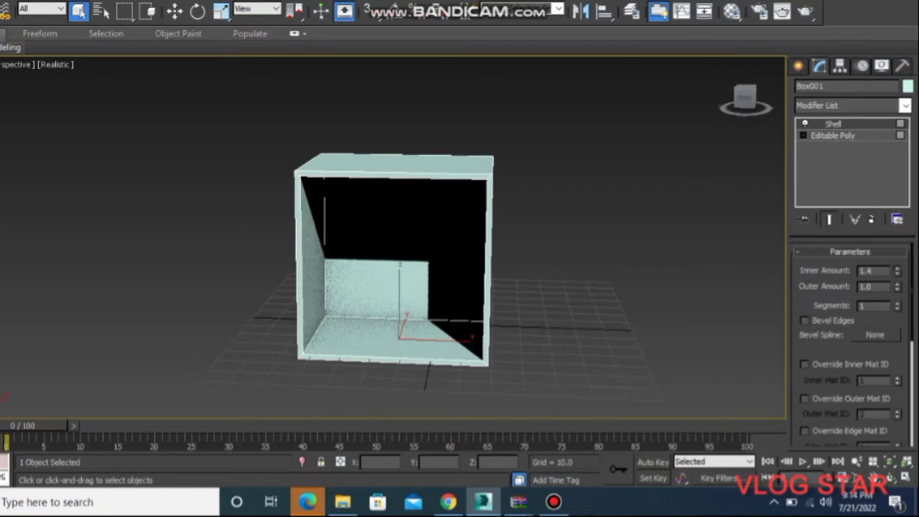
{"action": "type", "text": "1.67"}
{"action": "key", "text": "Return"}
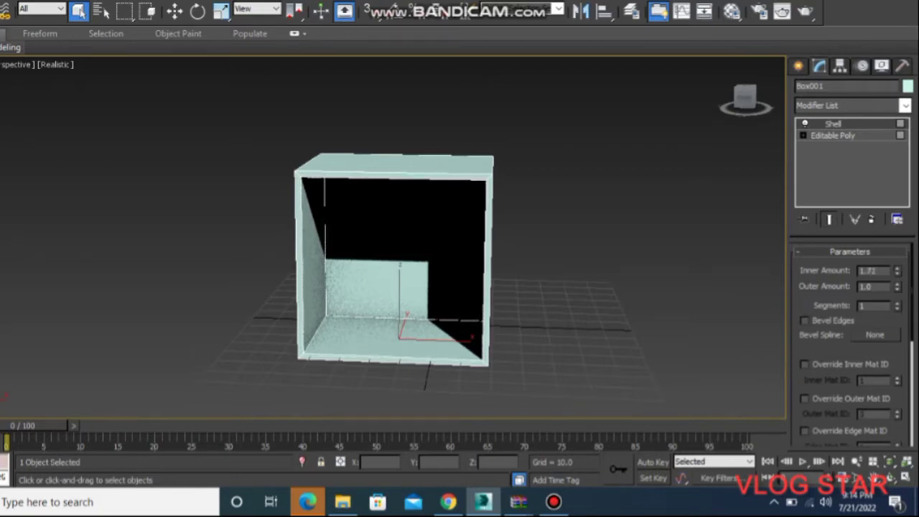
{"action": "type", "text": "1.78"}
{"action": "key", "text": "Return"}
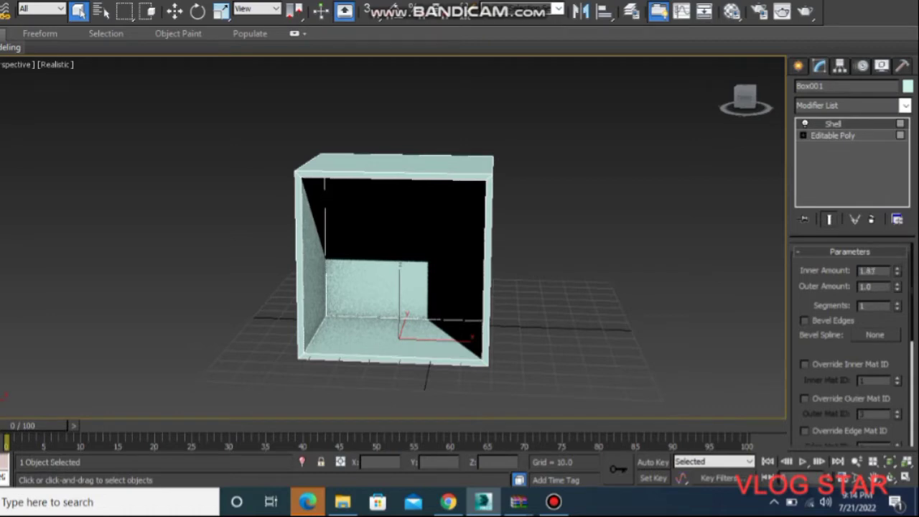
{"action": "type", "text": "1.91"}
{"action": "key", "text": "Return"}
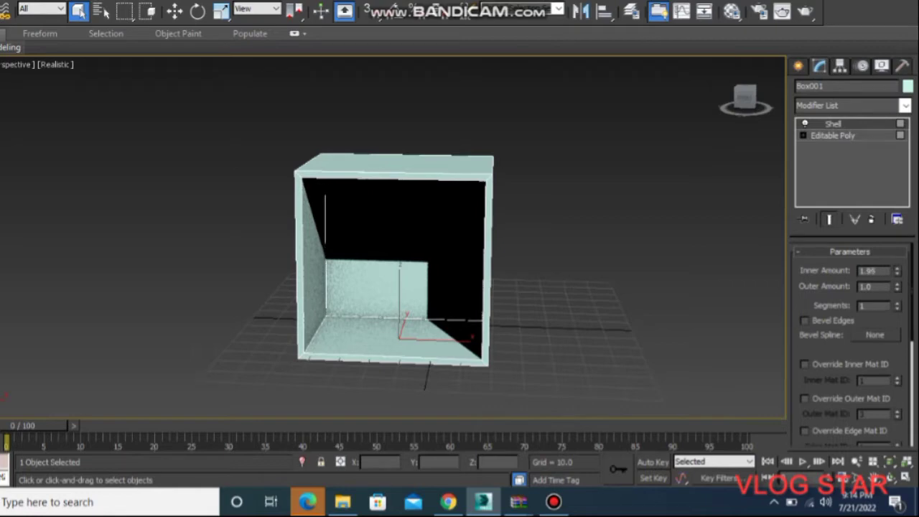
{"action": "type", "text": "2.0"}
{"action": "key", "text": "Return"}
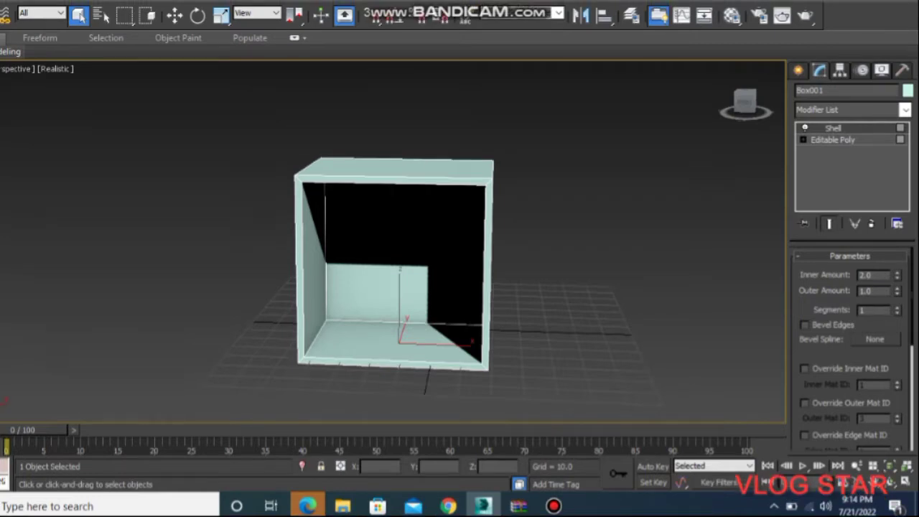
{"action": "key", "text": "ctrl+d"}
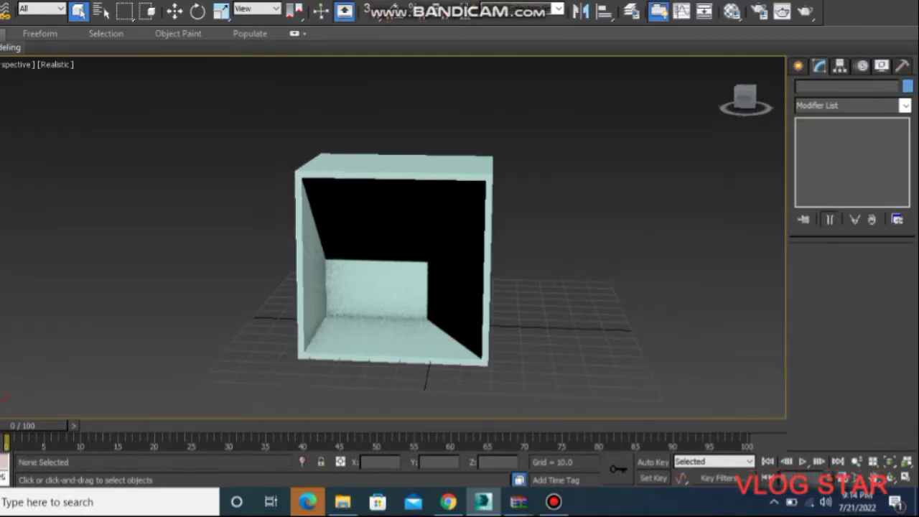
Step: Orbit to face the box and turn off viewport shadows
{"action": "key", "text": "q"}
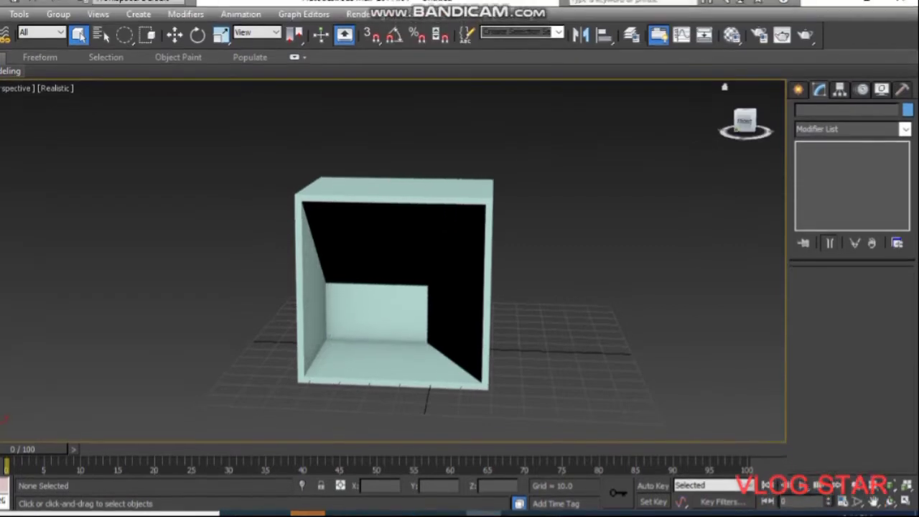
{"action": "middle_click_drag", "start_coordinate": [395, 288], "coordinate": [445, 259], "text": "alt"}
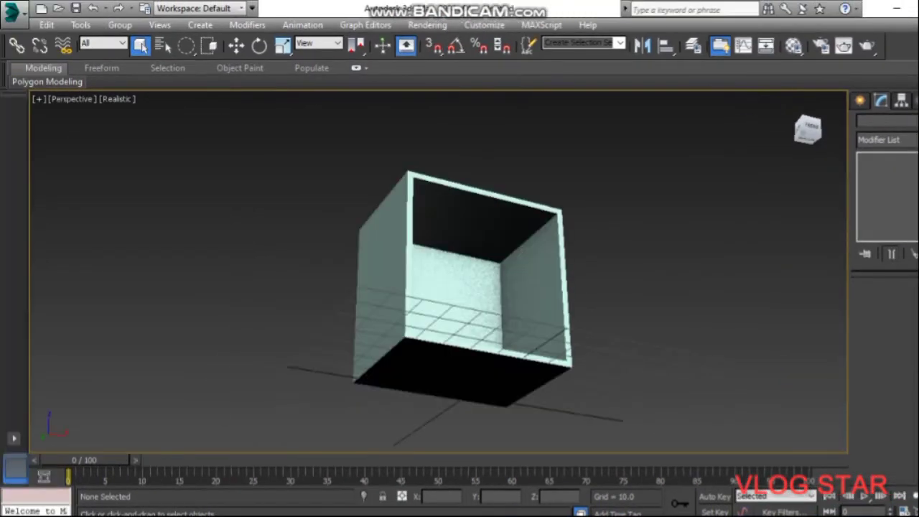
{"action": "mouse_move", "coordinate": [403, 287]}
{"action": "middle_mouse_down", "text": "alt"}
{"action": "mouse_move", "coordinate": [446, 280]}
{"action": "mouse_move", "coordinate": [431, 288]}
{"action": "mouse_move", "coordinate": [402, 273]}
{"action": "mouse_move", "coordinate": [416, 283]}
{"action": "middle_mouse_up", "text": "alt"}
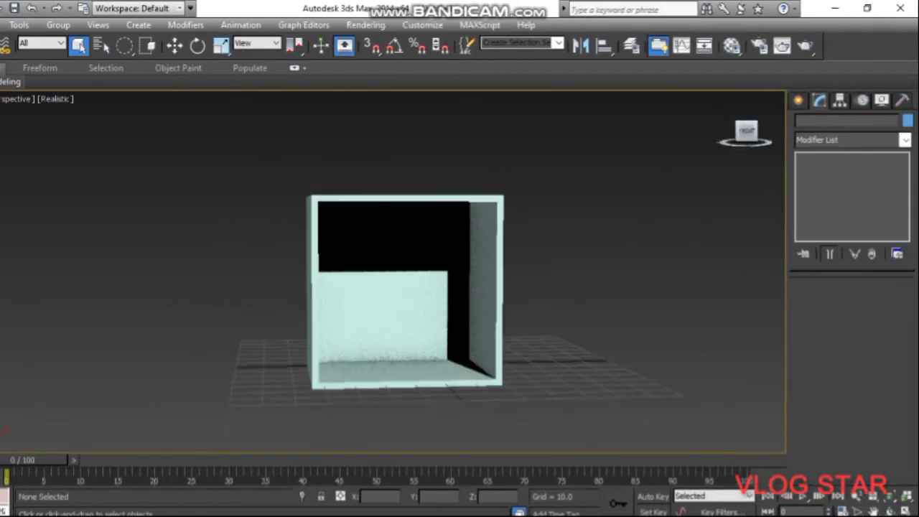
{"action": "left_click", "coordinate": [117, 99]}
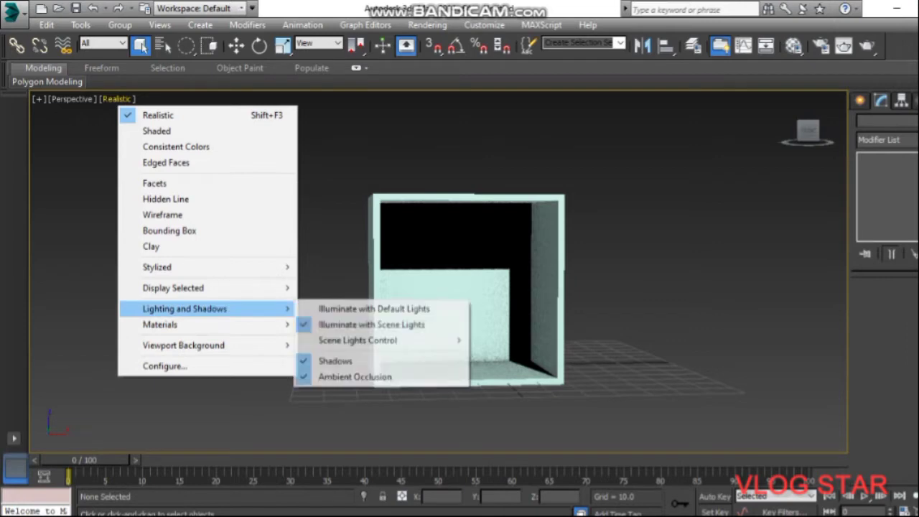
{"action": "left_click", "coordinate": [345, 360]}
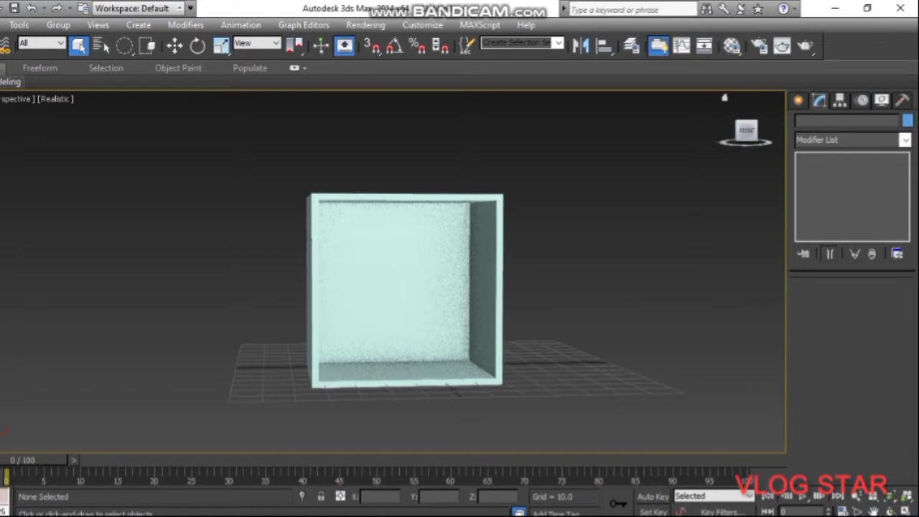
Step: Turn off ambient occlusion and change the viewport illumination option
{"action": "mouse_move", "coordinate": [745, 130]}
{"action": "left_mouse_down"}
{"action": "mouse_move", "coordinate": [762, 108]}
{"action": "mouse_move", "coordinate": [748, 131]}
{"action": "left_mouse_up"}
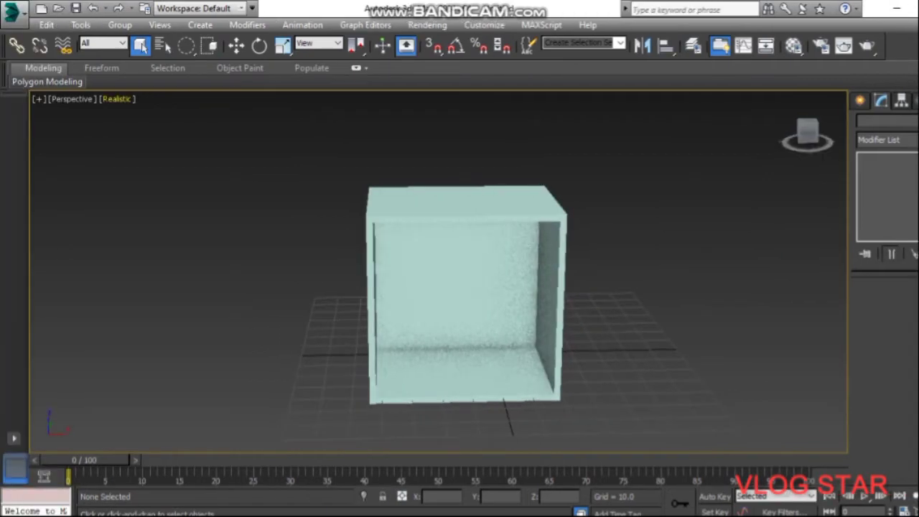
{"action": "left_click", "coordinate": [117, 99]}
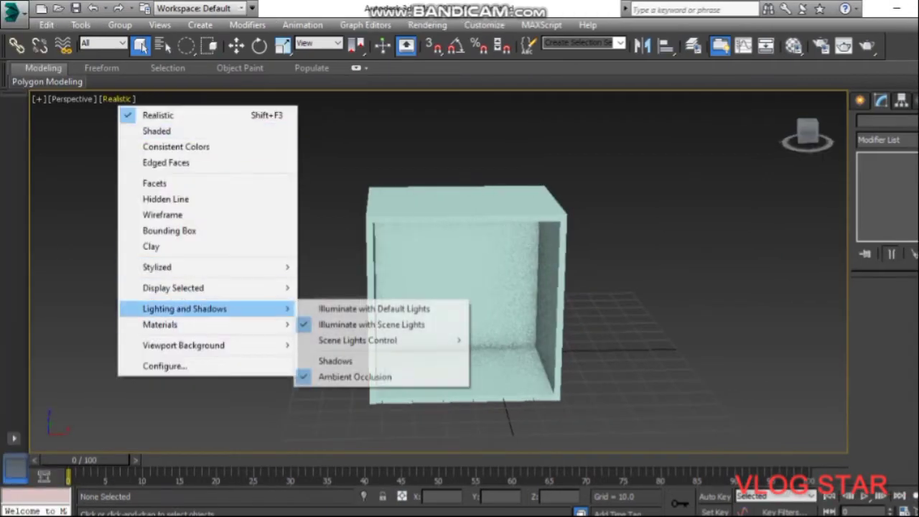
{"action": "left_click", "coordinate": [354, 376]}
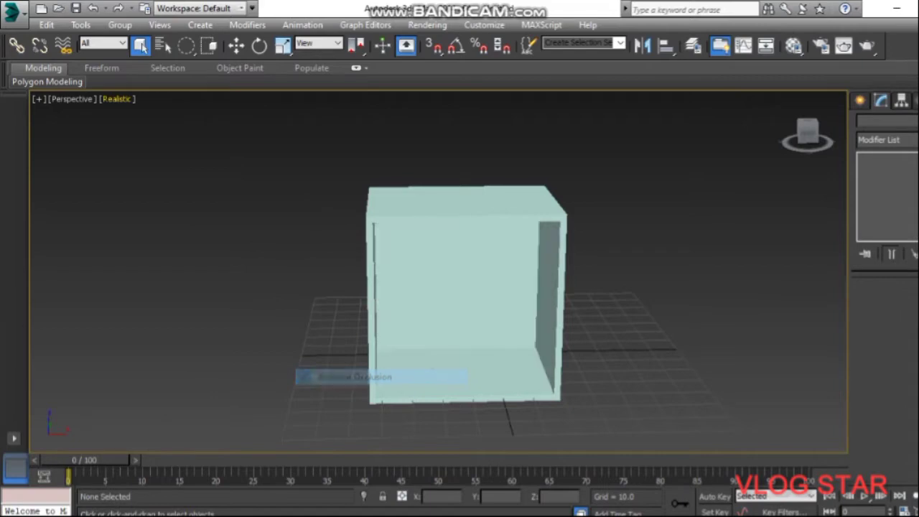
{"action": "left_click", "coordinate": [117, 99]}
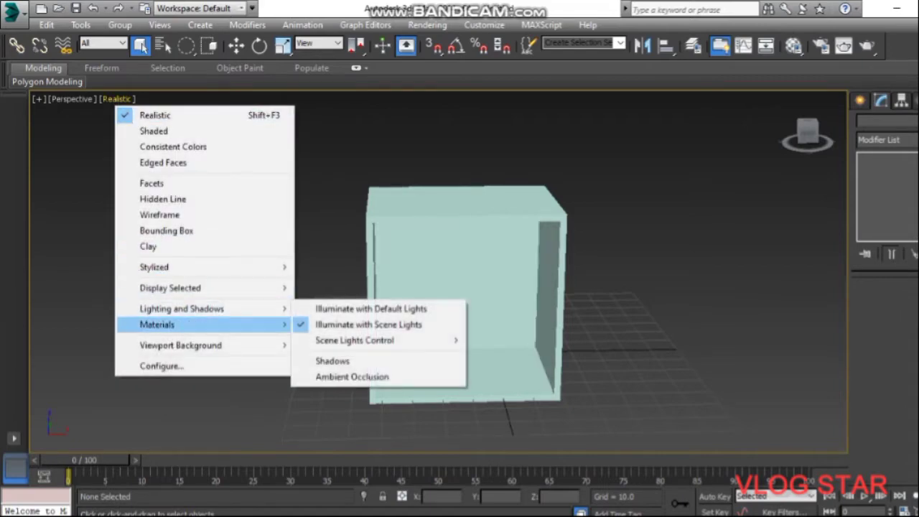
{"action": "left_click", "coordinate": [369, 325]}
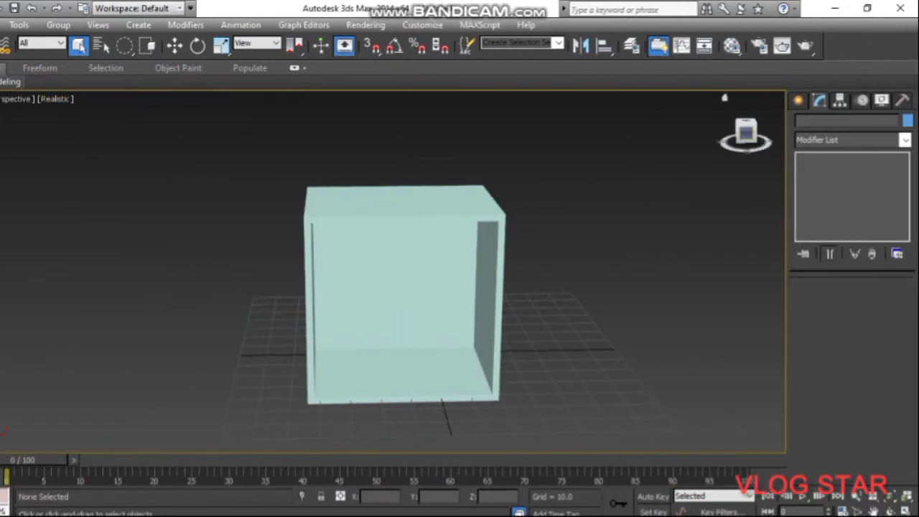
{"action": "mouse_move", "coordinate": [403, 287]}
{"action": "middle_mouse_down", "text": "alt"}
{"action": "mouse_move", "coordinate": [402, 316]}
{"action": "mouse_move", "coordinate": [416, 323]}
{"action": "mouse_move", "coordinate": [503, 287]}
{"action": "mouse_move", "coordinate": [402, 309]}
{"action": "mouse_move", "coordinate": [402, 287]}
{"action": "mouse_move", "coordinate": [428, 287]}
{"action": "mouse_move", "coordinate": [402, 316]}
{"action": "mouse_move", "coordinate": [413, 319]}
{"action": "middle_mouse_up", "text": "alt"}
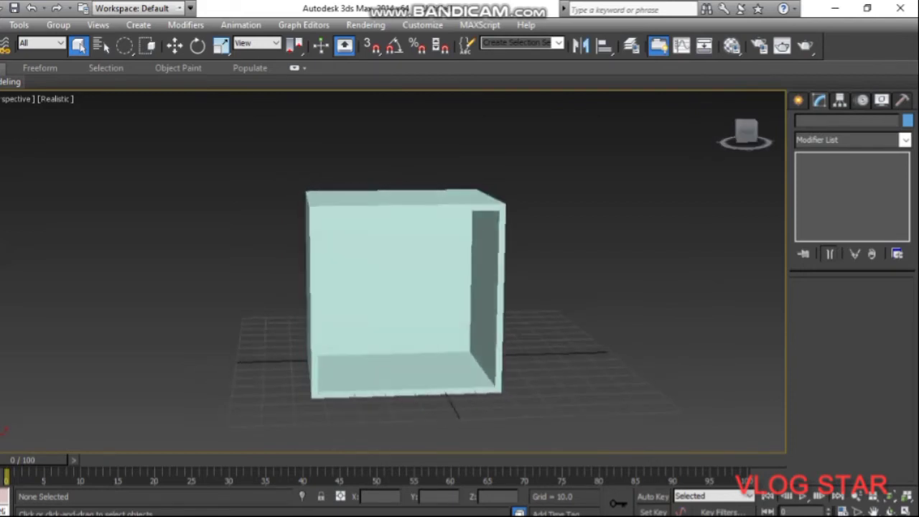
Step: Collapse the shelled box into an Editable Poly and select the inner left vertical edge in Edge mode
{"action": "right_click", "coordinate": [327, 293]}
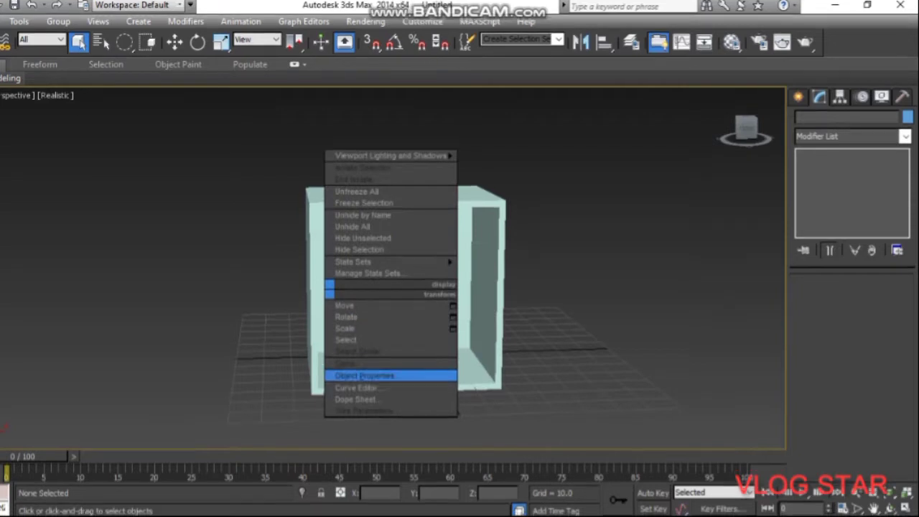
{"action": "left_click", "coordinate": [392, 376]}
{"action": "left_click", "coordinate": [481, 273]}
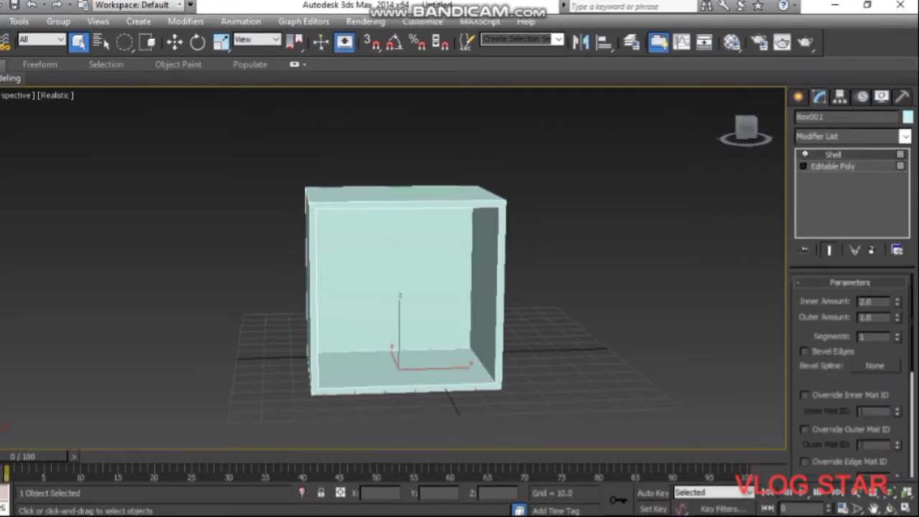
{"action": "right_click", "coordinate": [497, 266]}
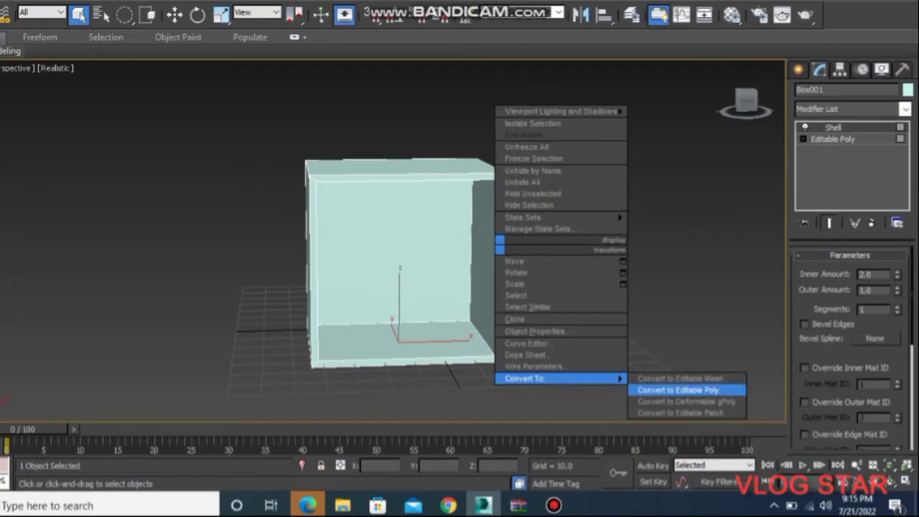
{"action": "left_click", "coordinate": [690, 412]}
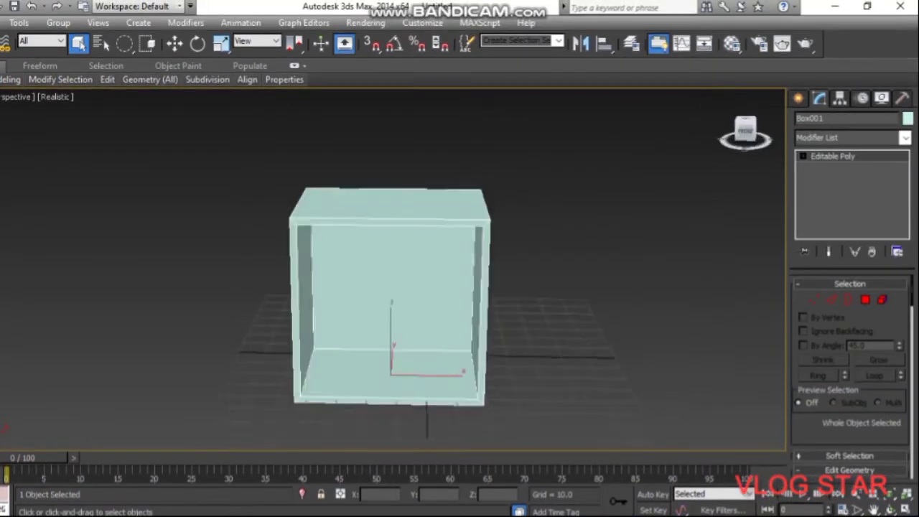
{"action": "mouse_move", "coordinate": [402, 287]}
{"action": "middle_mouse_down", "text": "alt"}
{"action": "mouse_move", "coordinate": [459, 287]}
{"action": "mouse_move", "coordinate": [402, 287]}
{"action": "mouse_move", "coordinate": [431, 287]}
{"action": "middle_mouse_up", "text": "alt"}
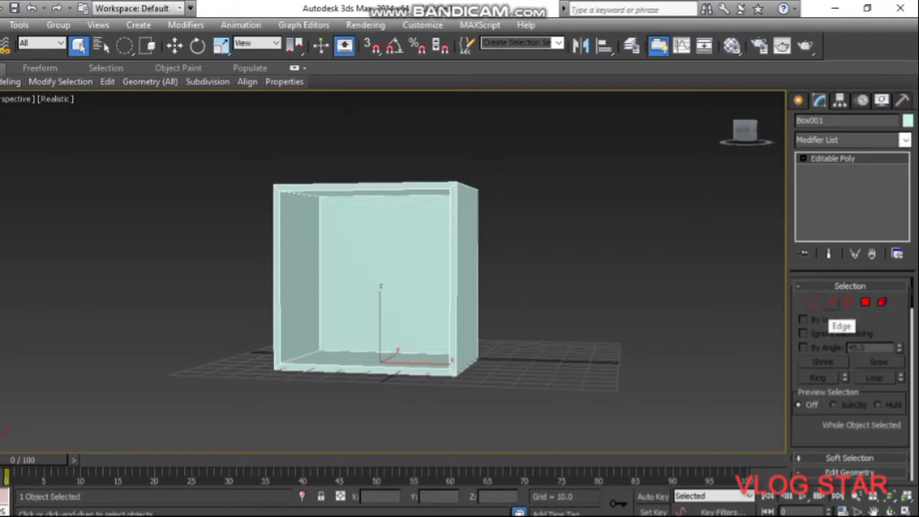
{"action": "left_click", "coordinate": [830, 303]}
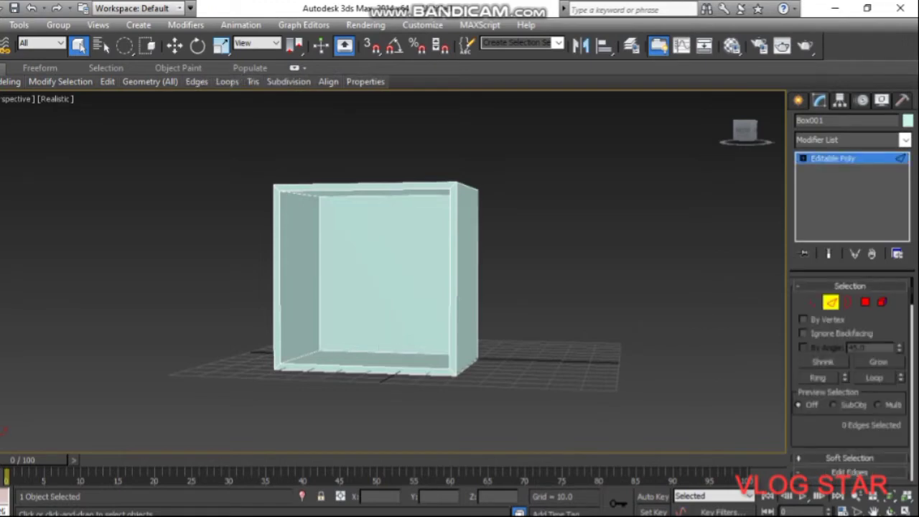
{"action": "left_click", "coordinate": [281, 309]}
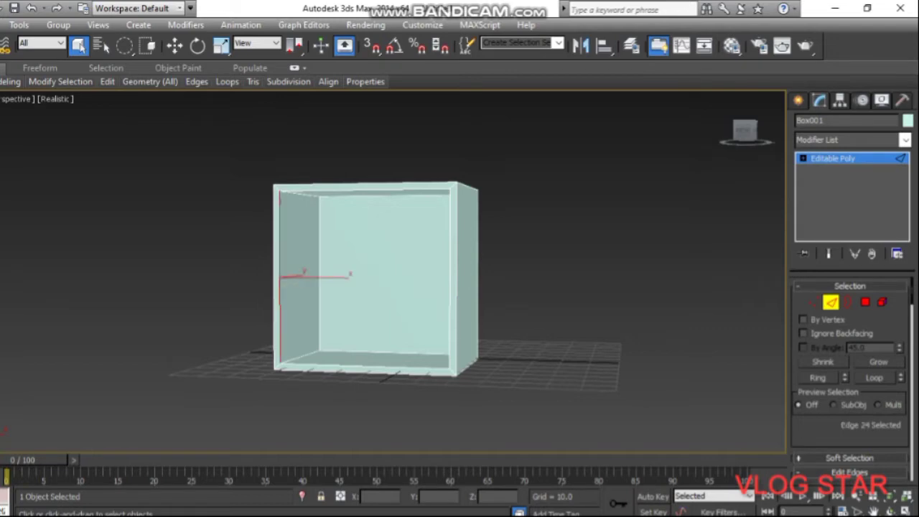
Step: Connect the two inner left-wall vertical edges with 12 horizontal edges
{"action": "left_click", "coordinate": [321, 309], "text": "ctrl"}
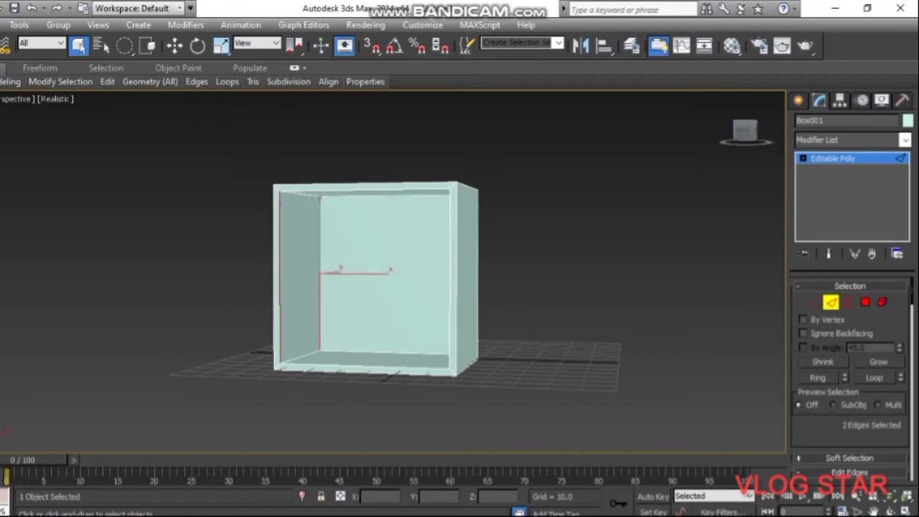
{"action": "scroll", "coordinate": [850, 359], "scroll_direction": "down", "scroll_amount": 4}
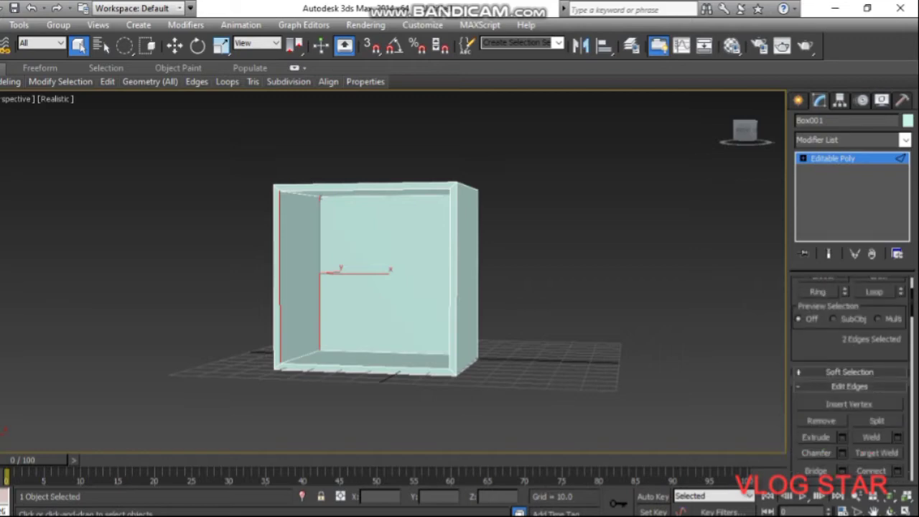
{"action": "scroll", "coordinate": [850, 374], "scroll_direction": "down", "scroll_amount": 1}
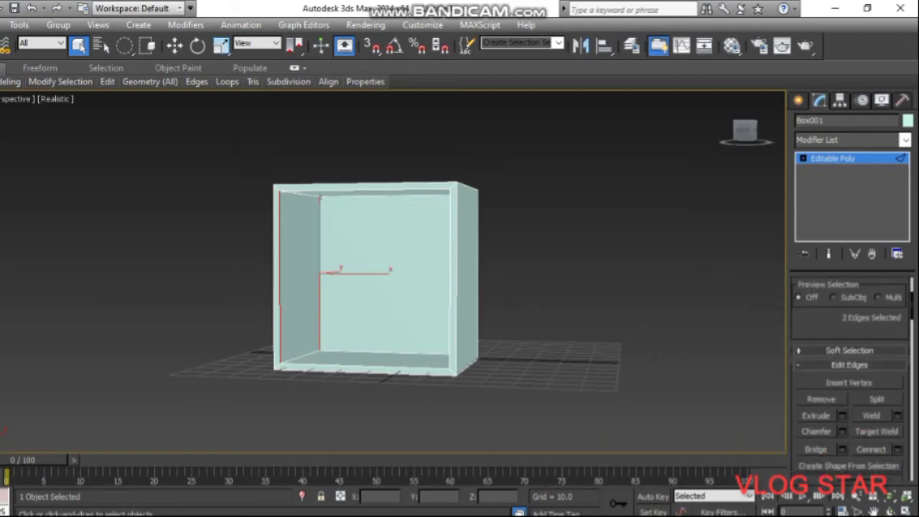
{"action": "scroll", "coordinate": [850, 374], "scroll_direction": "down", "scroll_amount": 1}
{"action": "scroll", "coordinate": [851, 374], "scroll_direction": "down", "scroll_amount": 1}
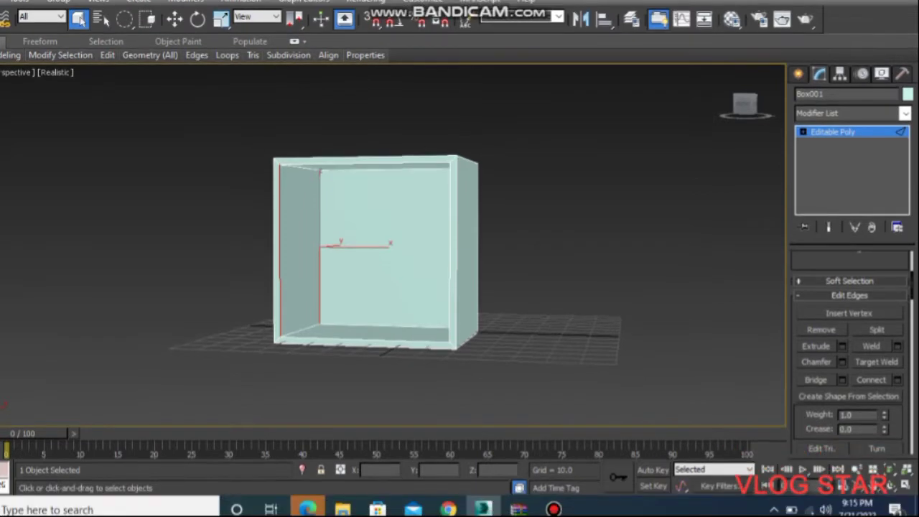
{"action": "left_click", "coordinate": [897, 380]}
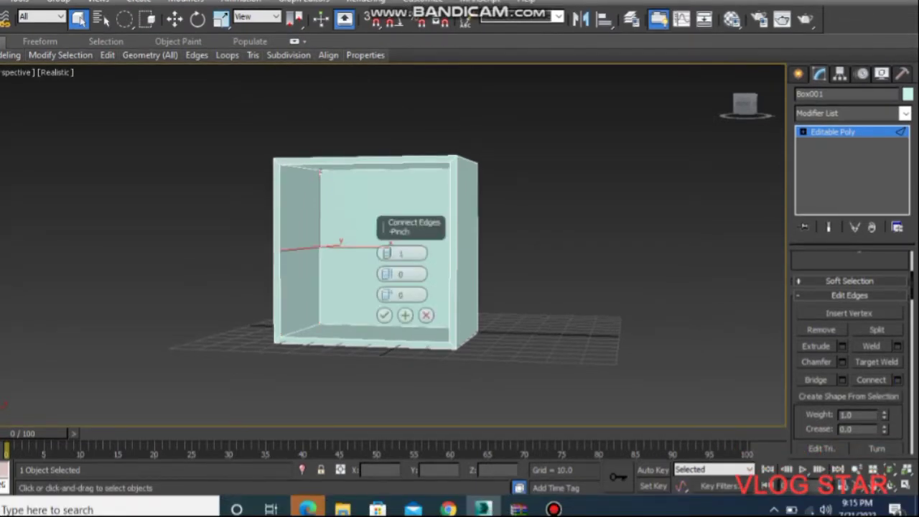
{"action": "left_click_drag", "start_coordinate": [387, 253], "coordinate": [387, 244]}
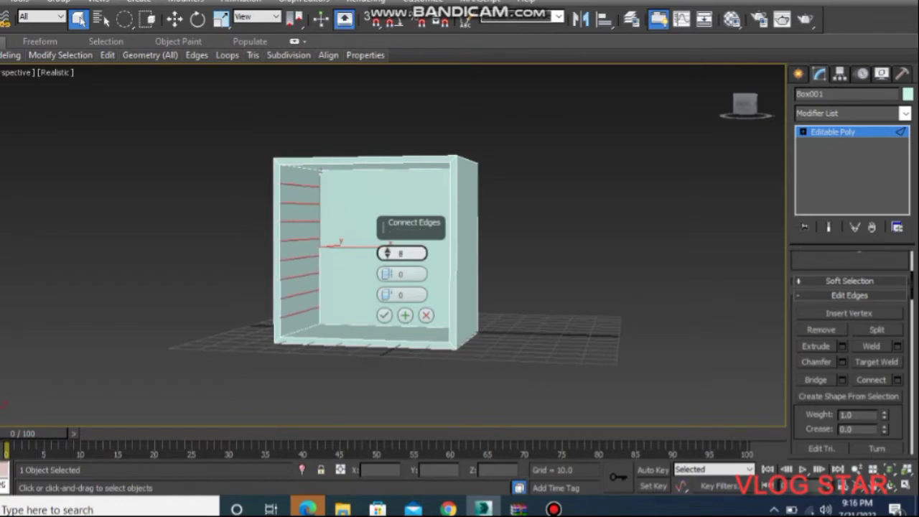
{"action": "left_click_drag", "start_coordinate": [387, 253], "coordinate": [387, 244]}
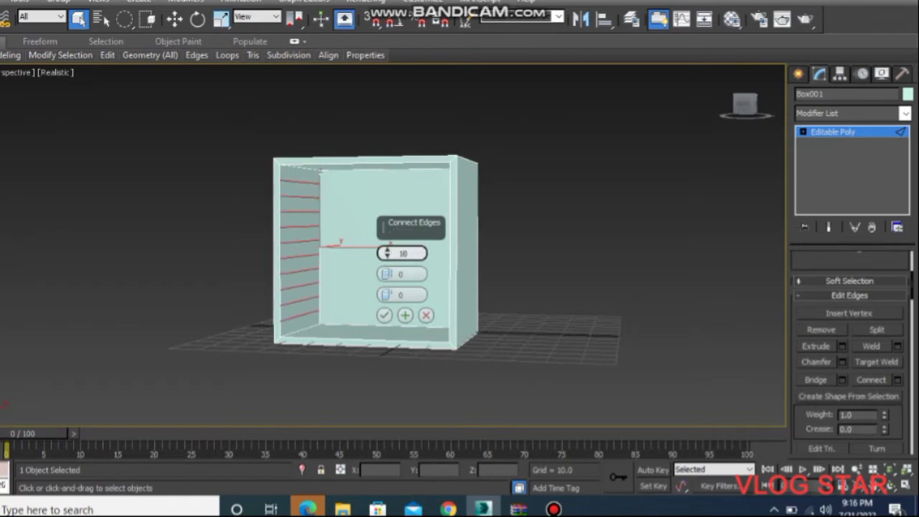
{"action": "left_click_drag", "start_coordinate": [388, 253], "coordinate": [387, 247]}
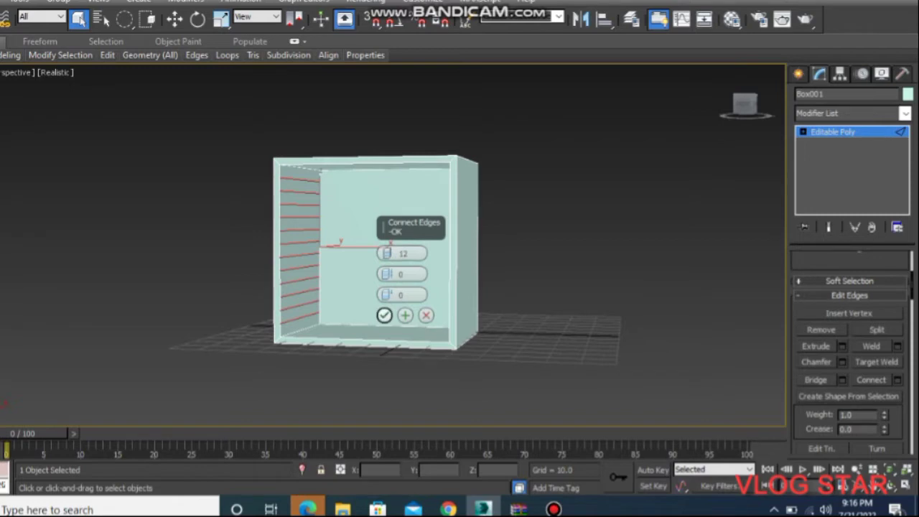
{"action": "left_click", "coordinate": [384, 316]}
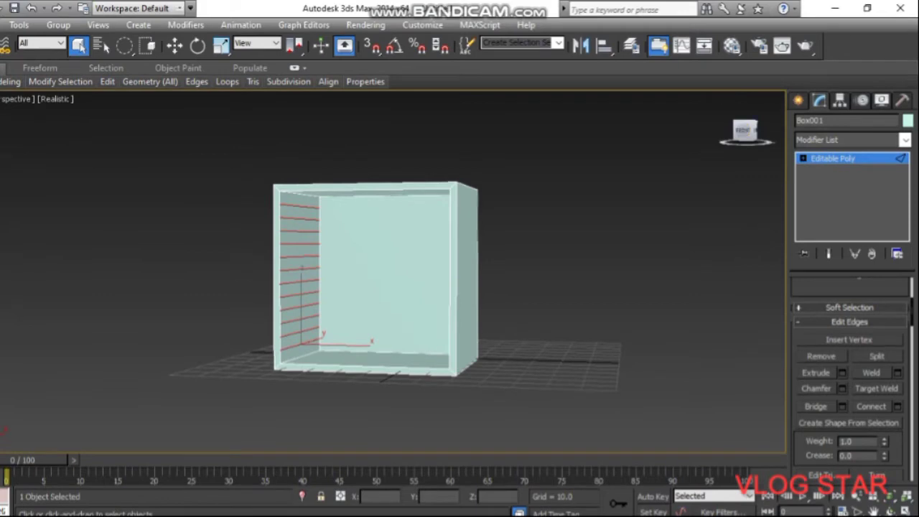
{"action": "left_click_drag", "start_coordinate": [744, 129], "coordinate": [754, 129]}
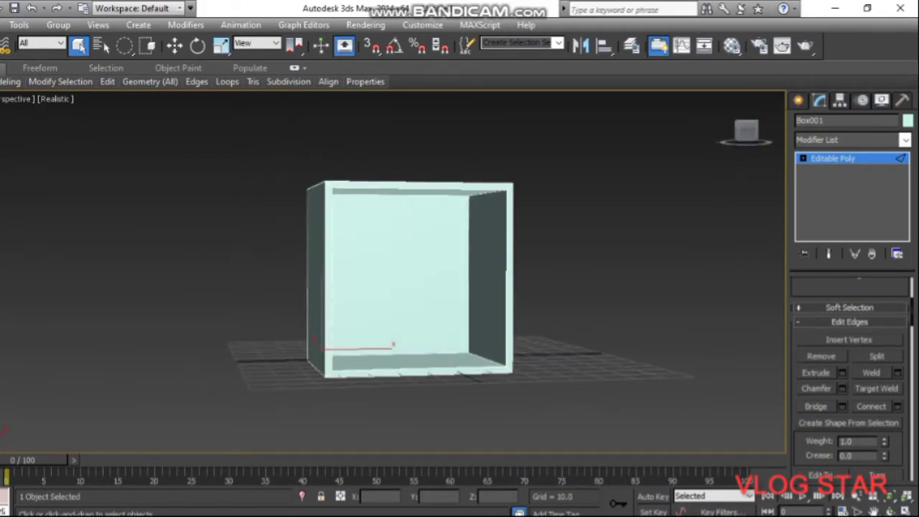
Step: Add 12 connecting edges between the right wall's inner vertical edges, then clear the selection
{"action": "left_click", "coordinate": [507, 280]}
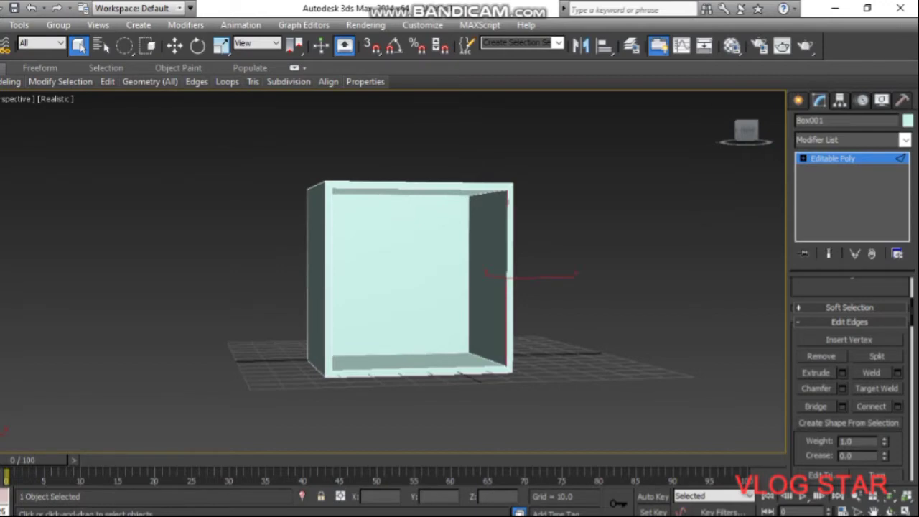
{"action": "left_click", "coordinate": [468, 287]}
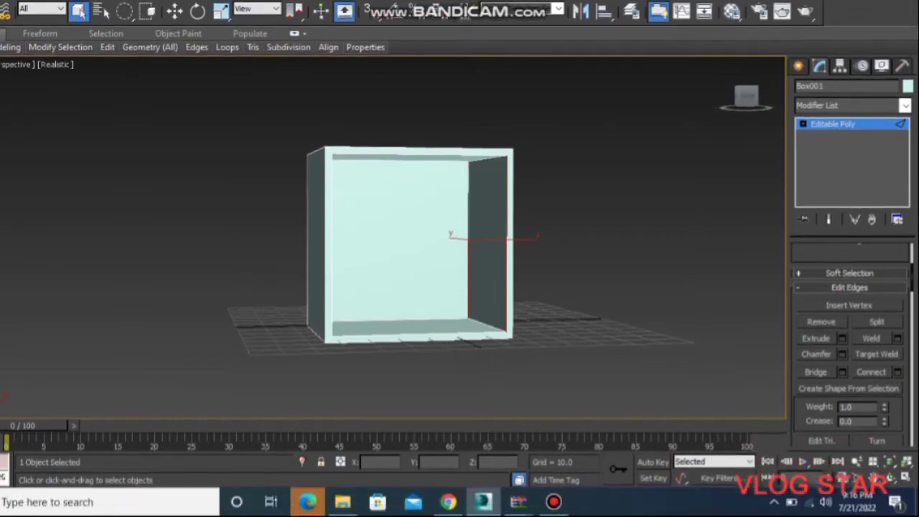
{"action": "left_click", "coordinate": [898, 372]}
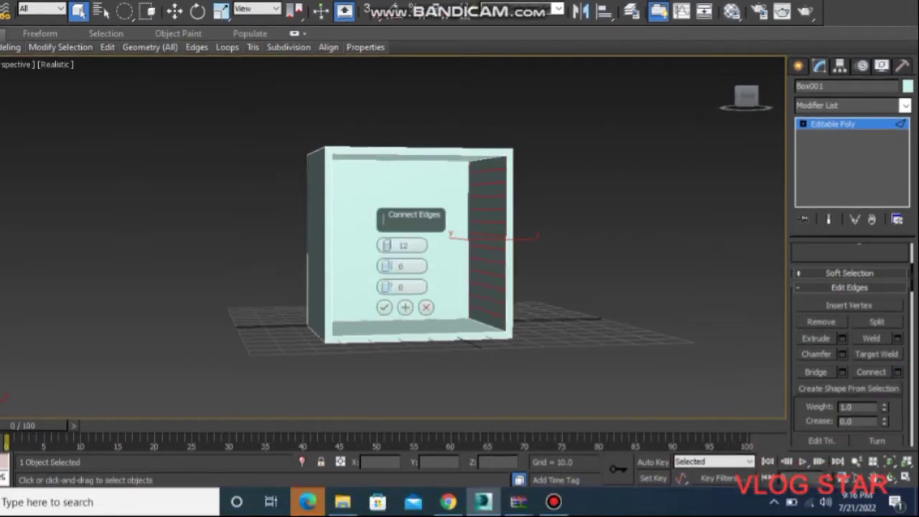
{"action": "left_click", "coordinate": [385, 307]}
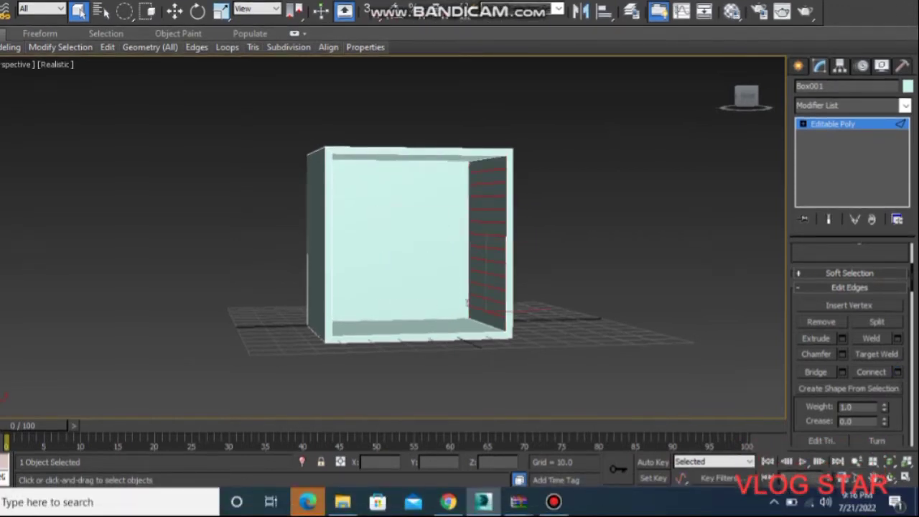
{"action": "left_click", "coordinate": [467, 301]}
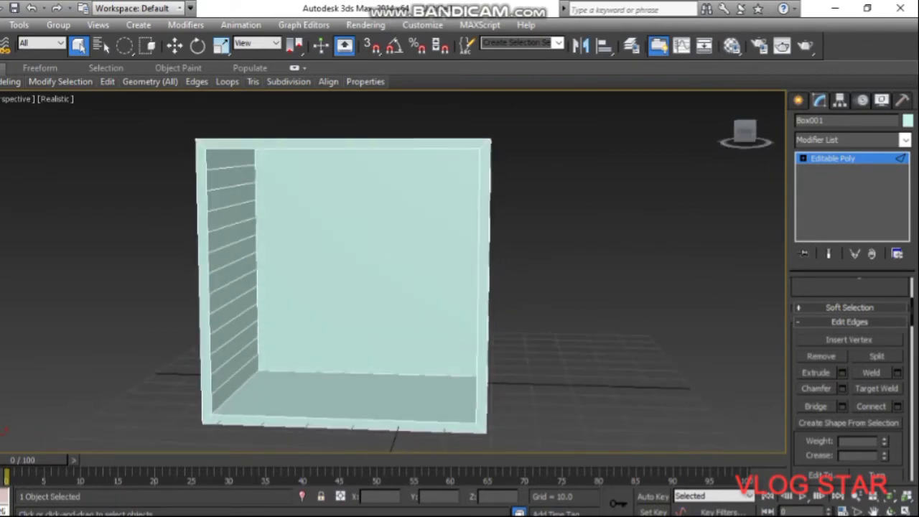
Step: In Polygon mode, select three matching strips at top, middle and bottom heights on both inner side walls
{"action": "scroll", "coordinate": [855, 323], "scroll_direction": "up", "scroll_amount": 3}
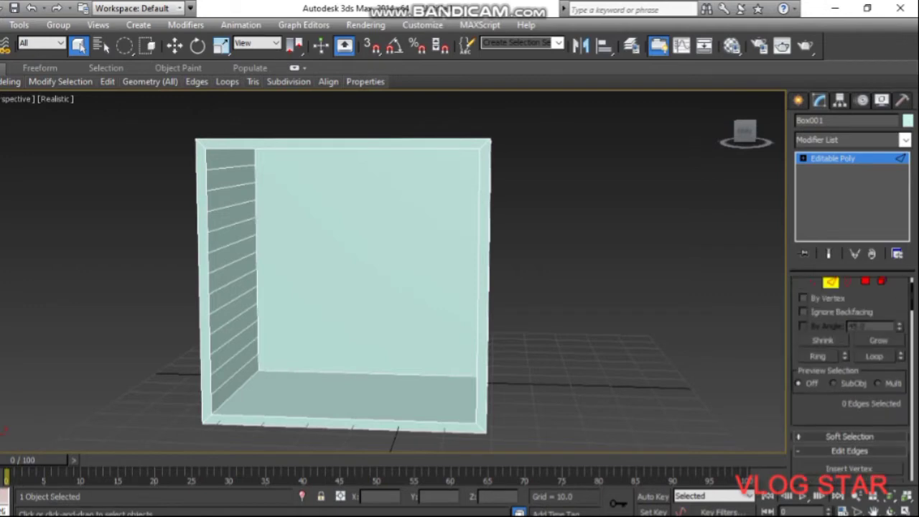
{"action": "left_click", "coordinate": [865, 302]}
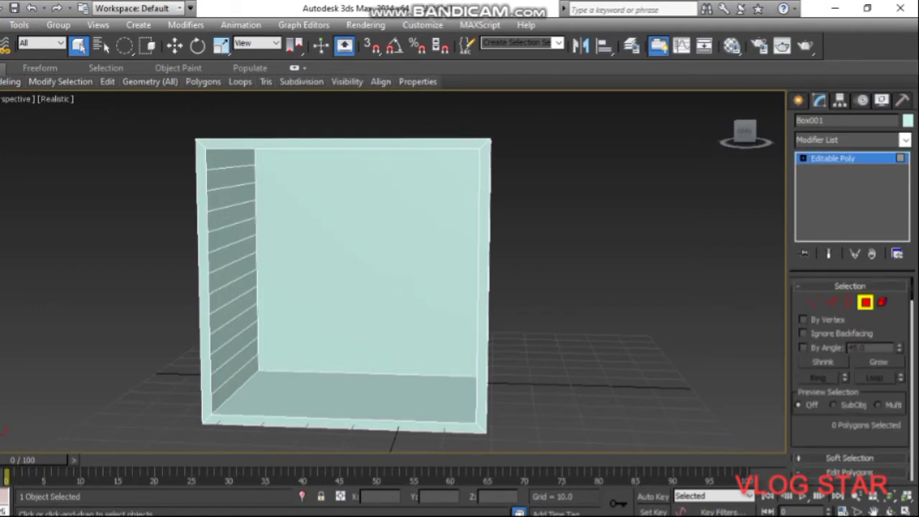
{"action": "left_click", "coordinate": [230, 196]}
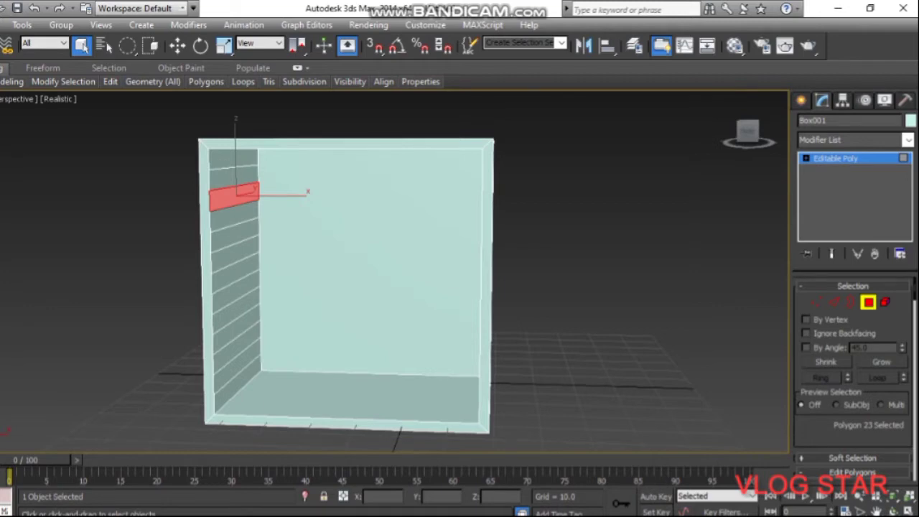
{"action": "left_click", "coordinate": [236, 272], "text": "ctrl"}
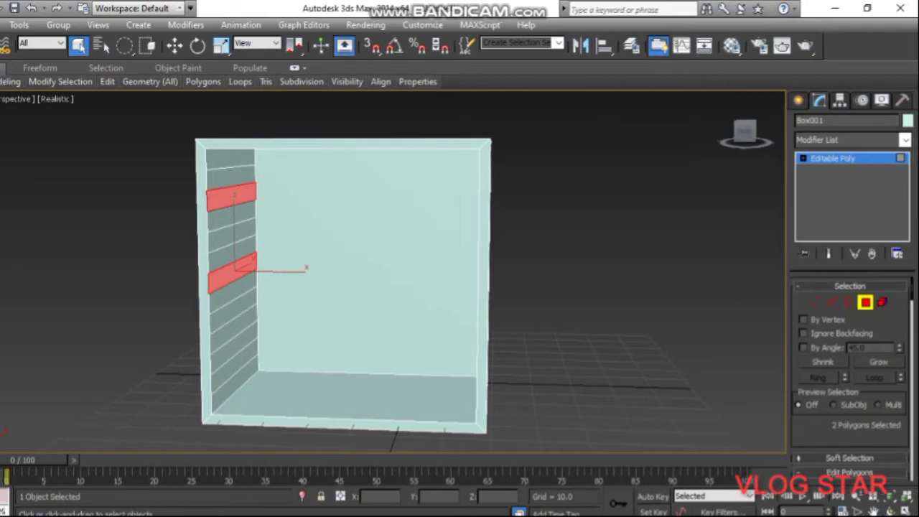
{"action": "middle_click_drag", "start_coordinate": [395, 273], "coordinate": [431, 273], "text": "alt"}
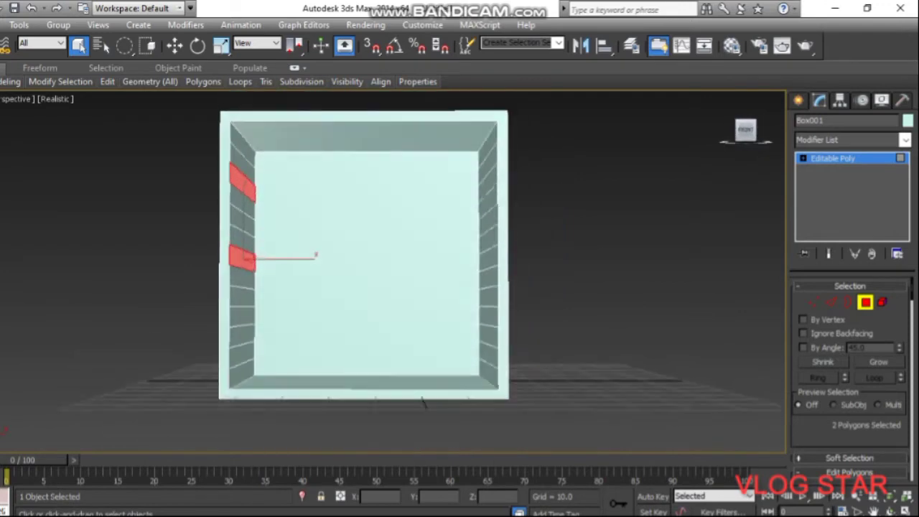
{"action": "middle_click_drag", "start_coordinate": [423, 404], "coordinate": [429, 435], "text": "alt"}
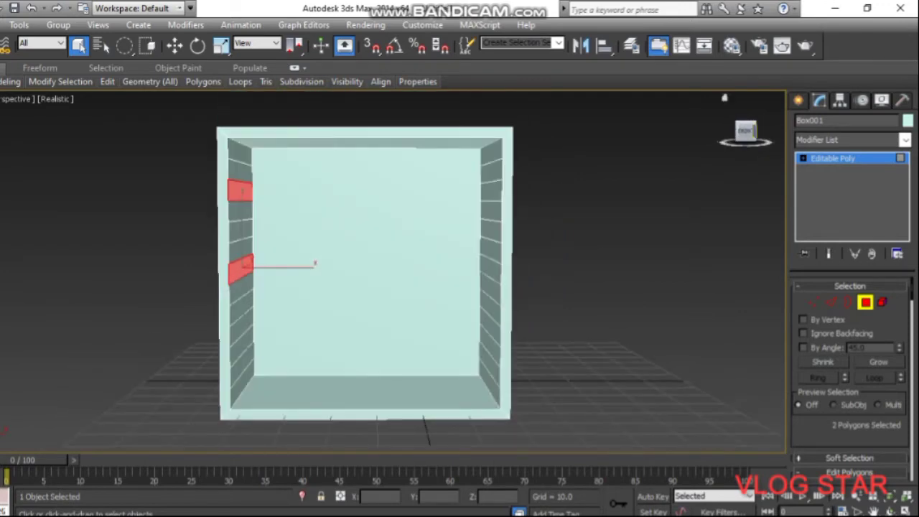
{"action": "left_click", "coordinate": [492, 190], "text": "ctrl"}
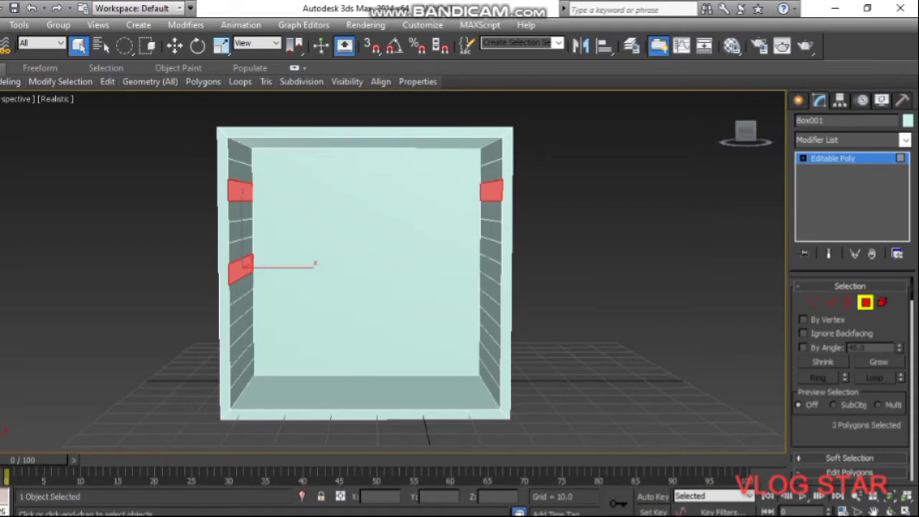
{"action": "left_click", "coordinate": [491, 270], "text": "ctrl"}
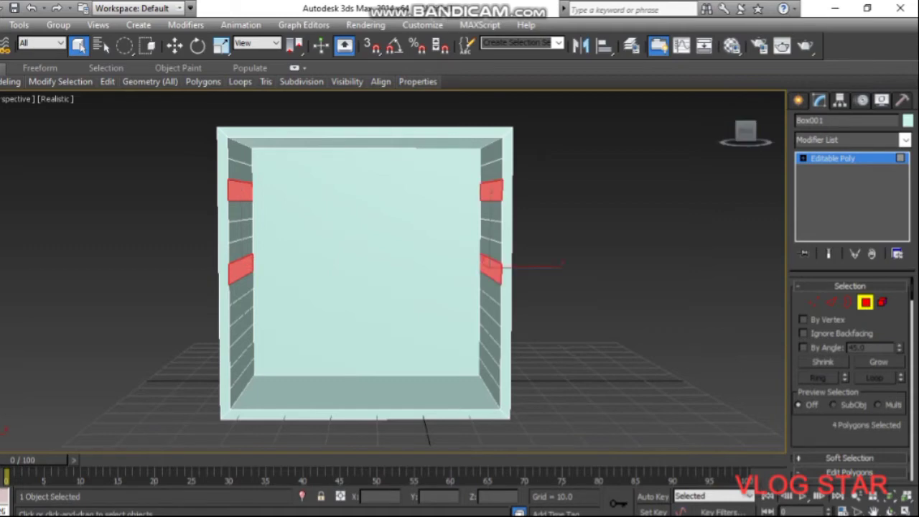
{"action": "left_click", "coordinate": [241, 345], "text": "ctrl"}
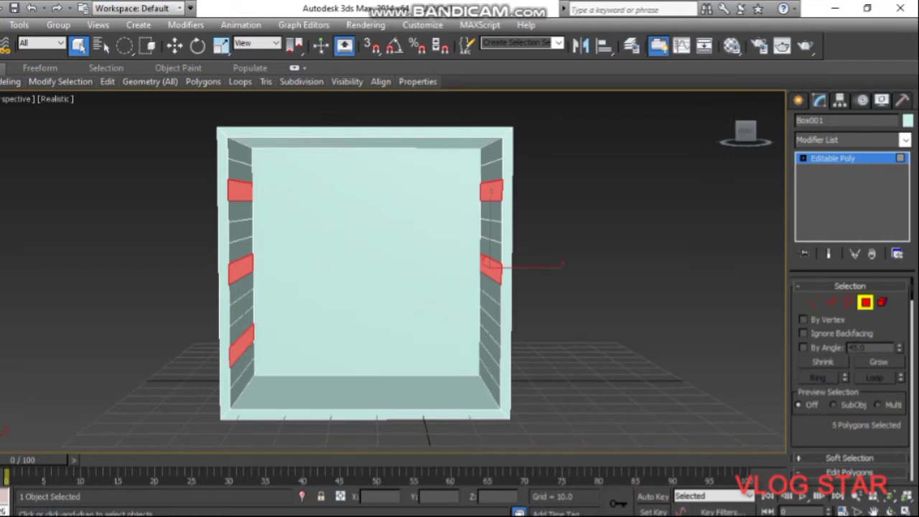
{"action": "left_click", "coordinate": [491, 344], "text": "ctrl"}
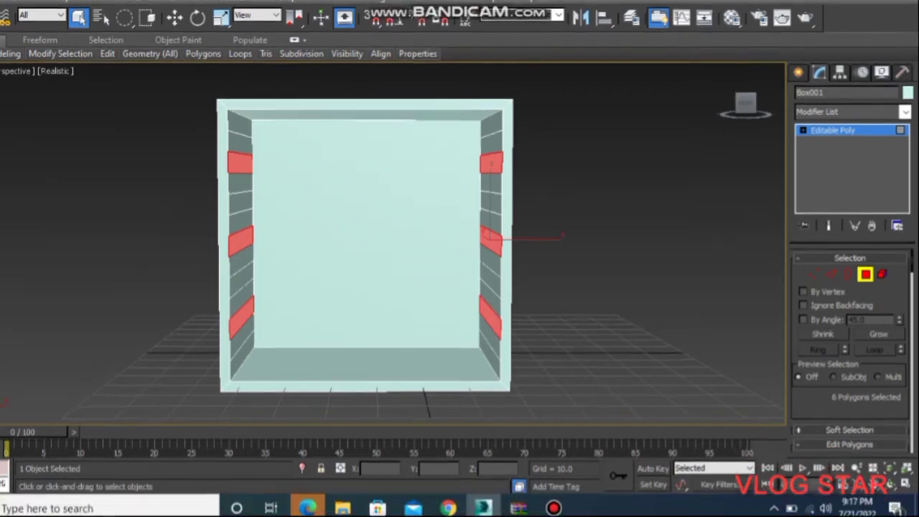
Step: Bridge the three pairs of wall strips into shelves and deselect them
{"action": "scroll", "coordinate": [851, 344], "scroll_direction": "down", "scroll_amount": 2}
{"action": "scroll", "coordinate": [851, 345], "scroll_direction": "down", "scroll_amount": 2}
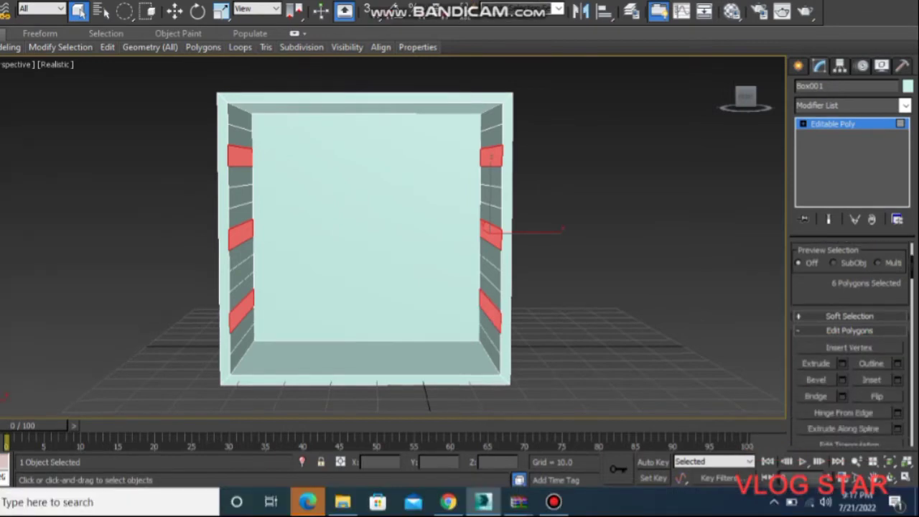
{"action": "left_click", "coordinate": [816, 396]}
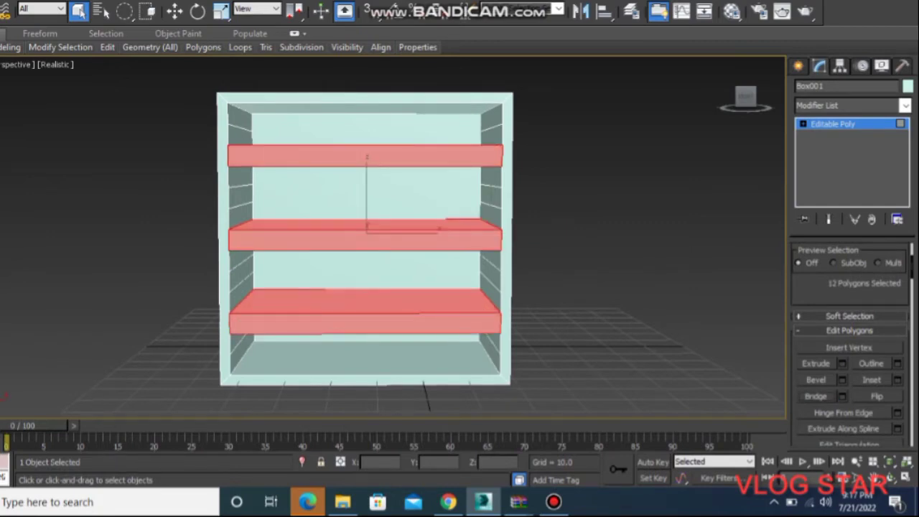
{"action": "key", "text": "ctrl+d"}
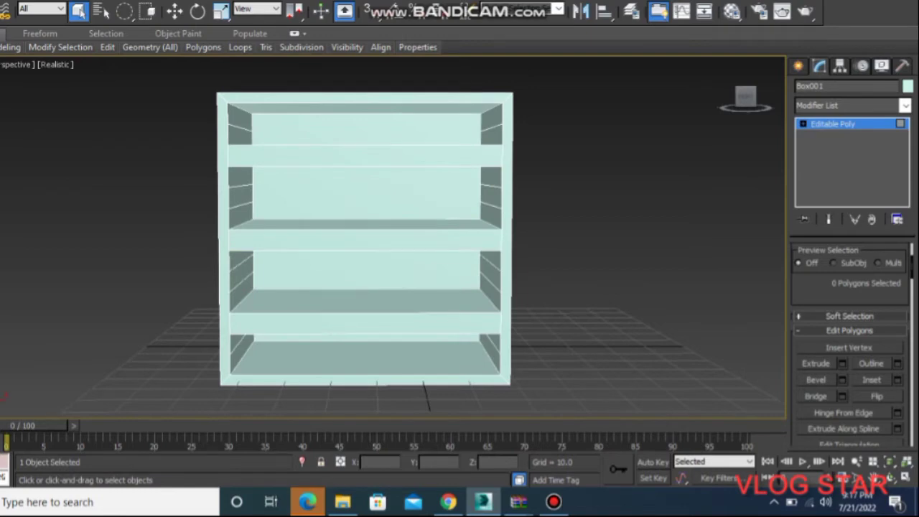
{"action": "scroll", "coordinate": [851, 345], "scroll_direction": "up", "scroll_amount": 3}
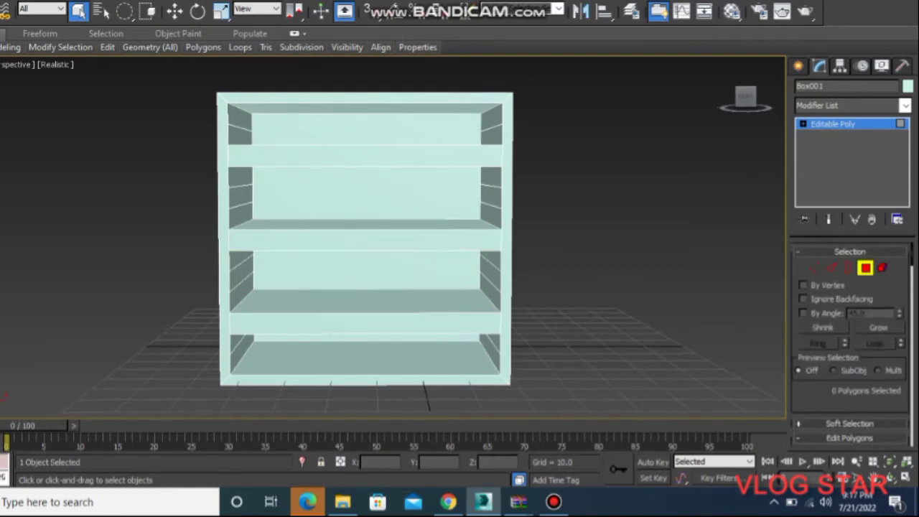
Step: In Edge mode, pick edges along the left and right inner walls of each compartment
{"action": "left_click", "coordinate": [831, 268]}
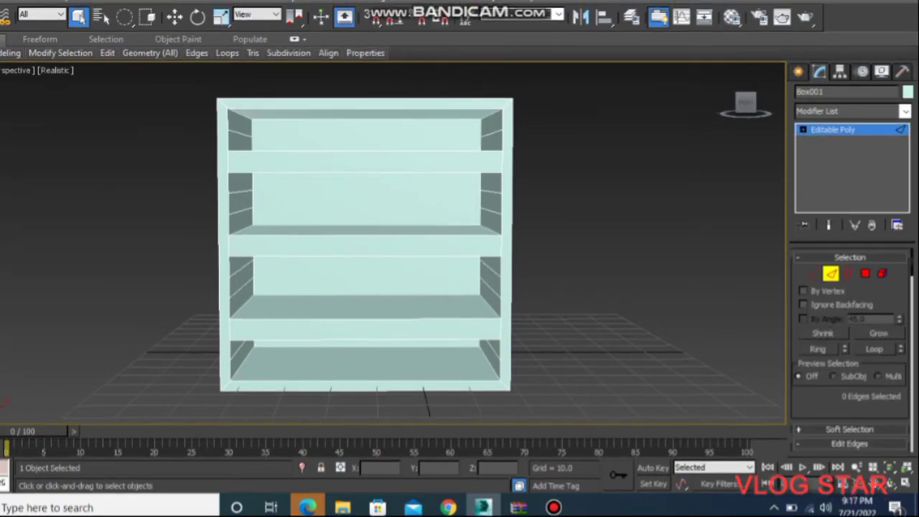
{"action": "left_click", "coordinate": [240, 132]}
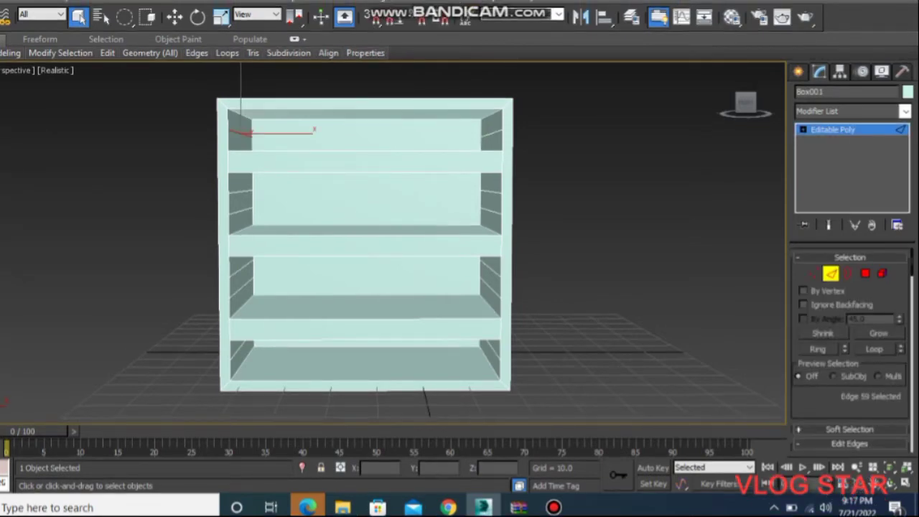
{"action": "left_click", "coordinate": [240, 191], "text": "ctrl"}
{"action": "left_click", "coordinate": [241, 209], "text": "ctrl"}
{"action": "left_click", "coordinate": [241, 270], "text": "ctrl"}
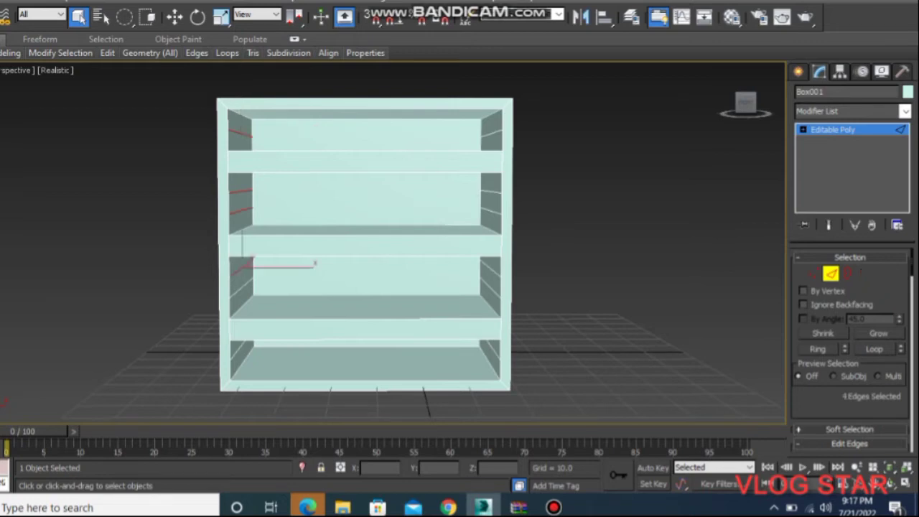
{"action": "left_click", "coordinate": [241, 289], "text": "ctrl"}
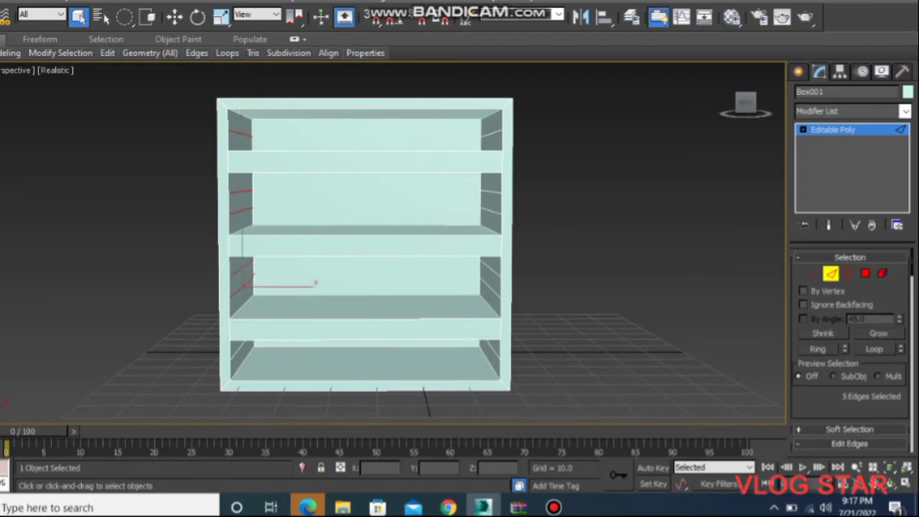
{"action": "left_click", "coordinate": [244, 344], "text": "ctrl"}
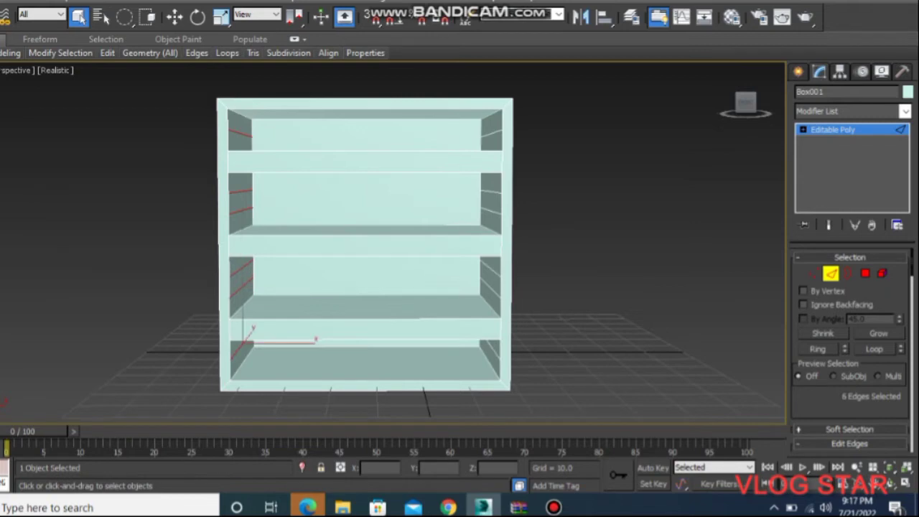
{"action": "left_click", "coordinate": [491, 350], "text": "ctrl"}
{"action": "left_click", "coordinate": [500, 288], "text": "ctrl"}
{"action": "left_click", "coordinate": [490, 268], "text": "ctrl"}
{"action": "left_click", "coordinate": [491, 286], "text": "ctrl"}
{"action": "left_click", "coordinate": [491, 193], "text": "ctrl"}
{"action": "left_click", "coordinate": [491, 212], "text": "ctrl"}
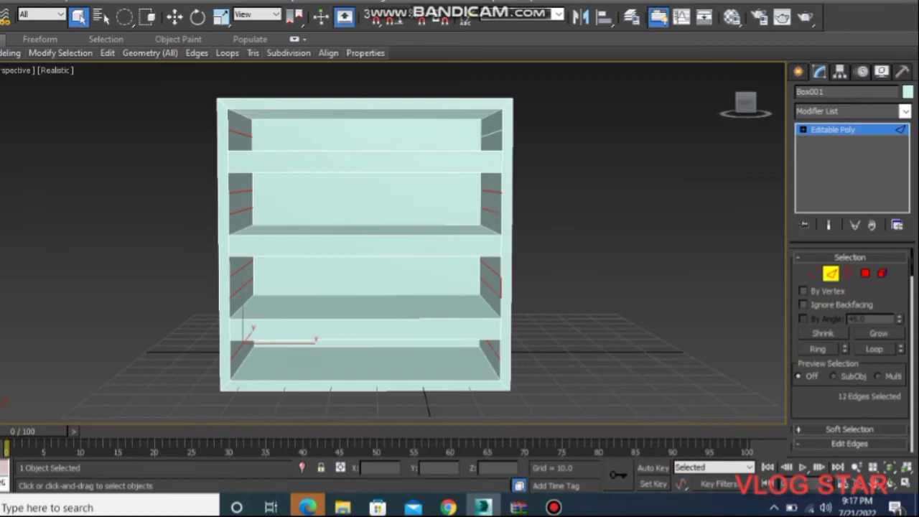
{"action": "left_click", "coordinate": [492, 132], "text": "ctrl"}
Step: Reselect only the stray horizontal edges on both inner side walls of every shelf
{"action": "left_click", "coordinate": [501, 287]}
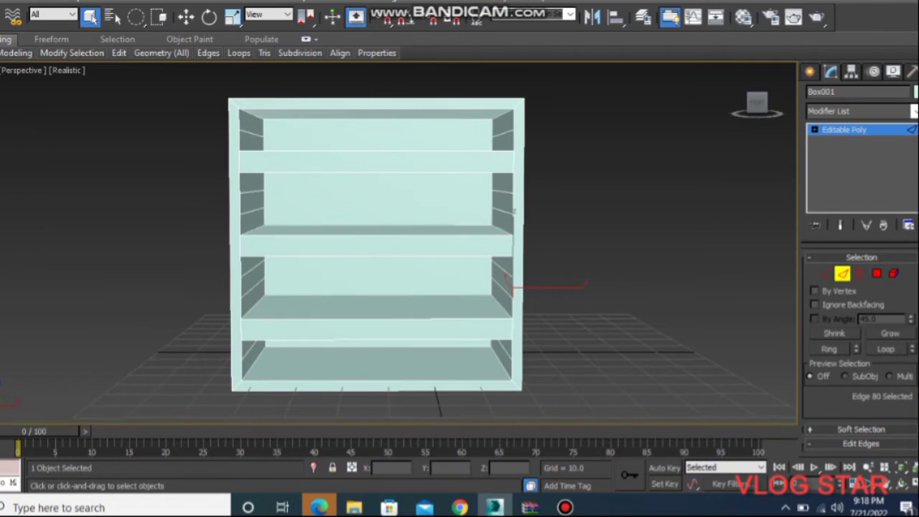
{"action": "left_click", "coordinate": [254, 242]}
{"action": "left_click", "coordinate": [255, 270], "text": "ctrl"}
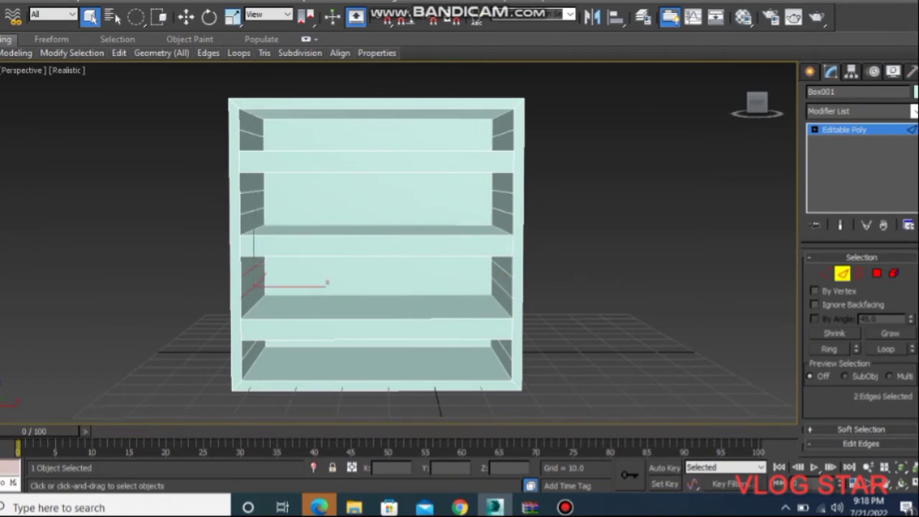
{"action": "left_click", "coordinate": [253, 211], "text": "ctrl"}
{"action": "left_click", "coordinate": [252, 192], "text": "ctrl"}
{"action": "left_click", "coordinate": [252, 133], "text": "ctrl"}
{"action": "left_click", "coordinate": [253, 343], "text": "ctrl"}
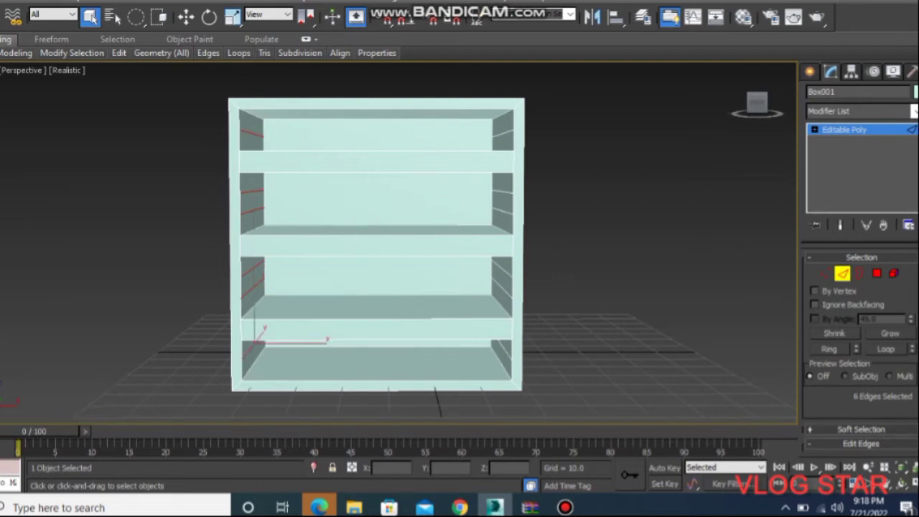
{"action": "left_click", "coordinate": [502, 133], "text": "ctrl"}
{"action": "left_click", "coordinate": [503, 192], "text": "ctrl"}
{"action": "left_click", "coordinate": [503, 210], "text": "ctrl"}
{"action": "left_click", "coordinate": [503, 269], "text": "ctrl"}
{"action": "left_click", "coordinate": [502, 287], "text": "ctrl"}
{"action": "left_click", "coordinate": [503, 349], "text": "ctrl"}
Step: Remove all the selected stray edges
{"action": "scroll", "coordinate": [851, 344], "scroll_direction": "down", "scroll_amount": 3}
{"action": "scroll", "coordinate": [851, 345], "scroll_direction": "down", "scroll_amount": 2}
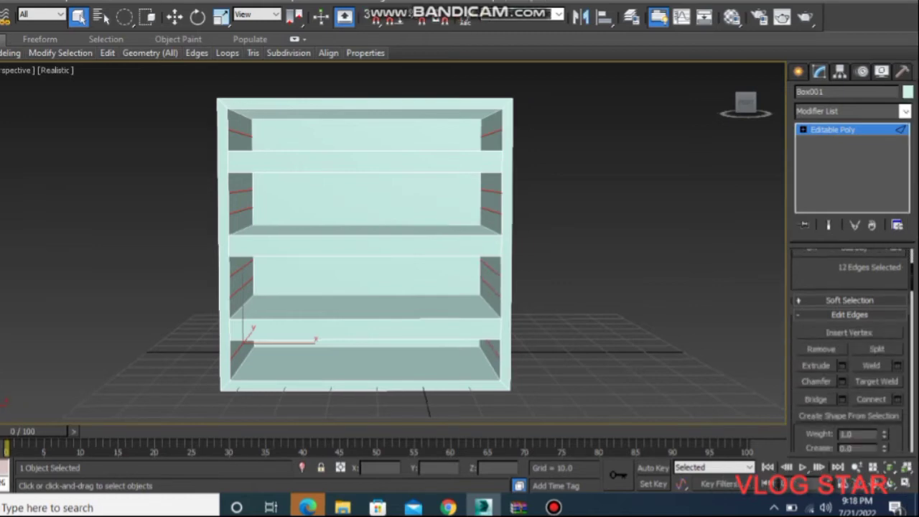
{"action": "left_click", "coordinate": [820, 348]}
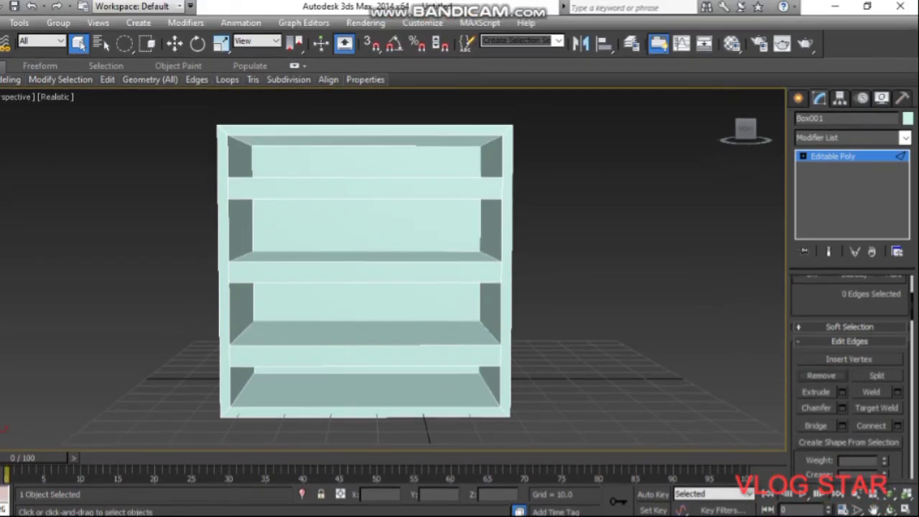
Step: In Polygon mode (key 4), select the cabinet's top face and both outer side faces
{"action": "left_click_drag", "start_coordinate": [745, 132], "coordinate": [748, 143]}
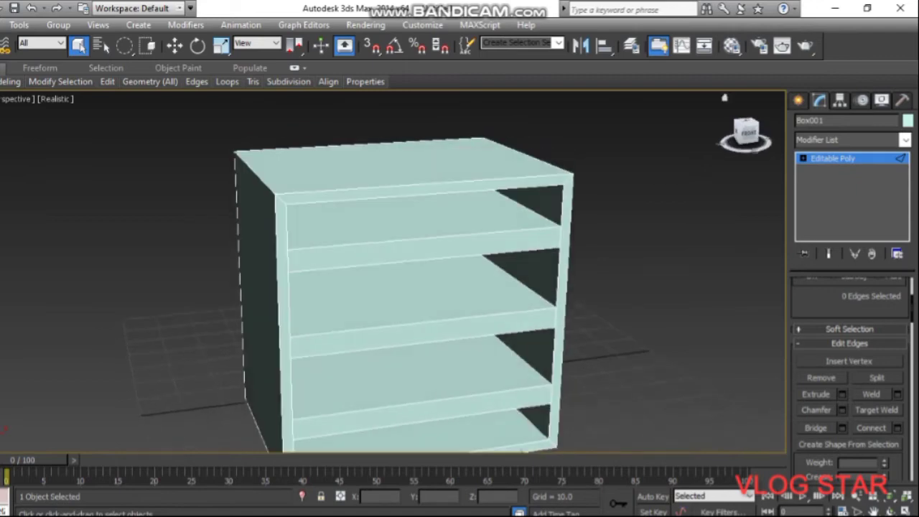
{"action": "scroll", "coordinate": [847, 323], "scroll_direction": "up", "scroll_amount": 3}
{"action": "scroll", "coordinate": [855, 309], "scroll_direction": "up", "scroll_amount": 2}
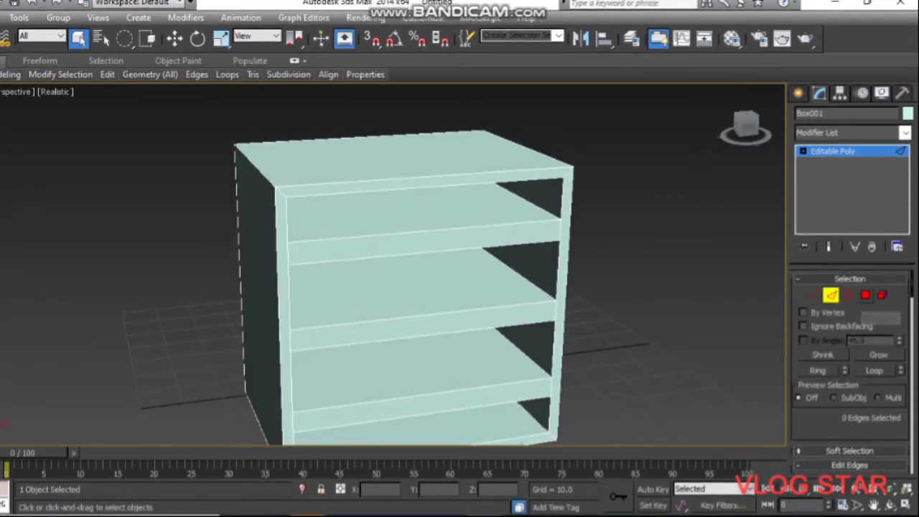
{"action": "key", "text": "4"}
{"action": "left_click", "coordinate": [409, 154]}
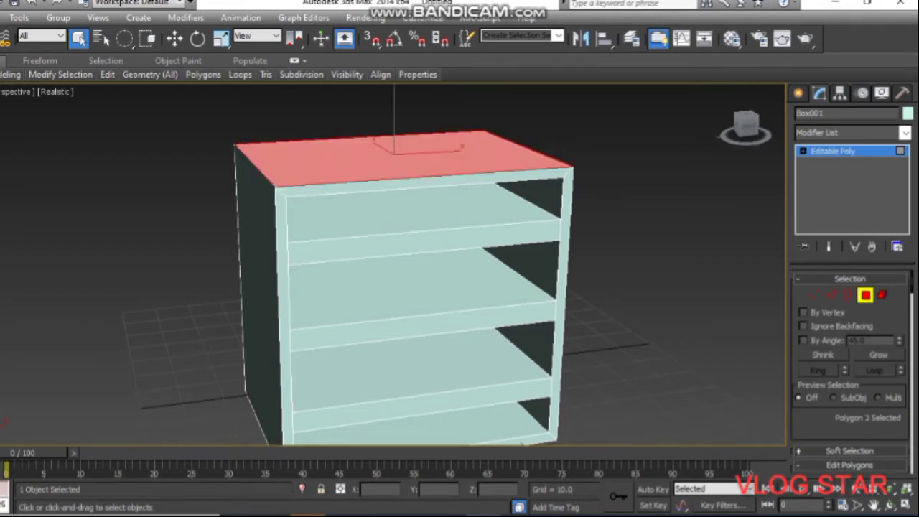
{"action": "left_click", "coordinate": [257, 287], "text": "ctrl"}
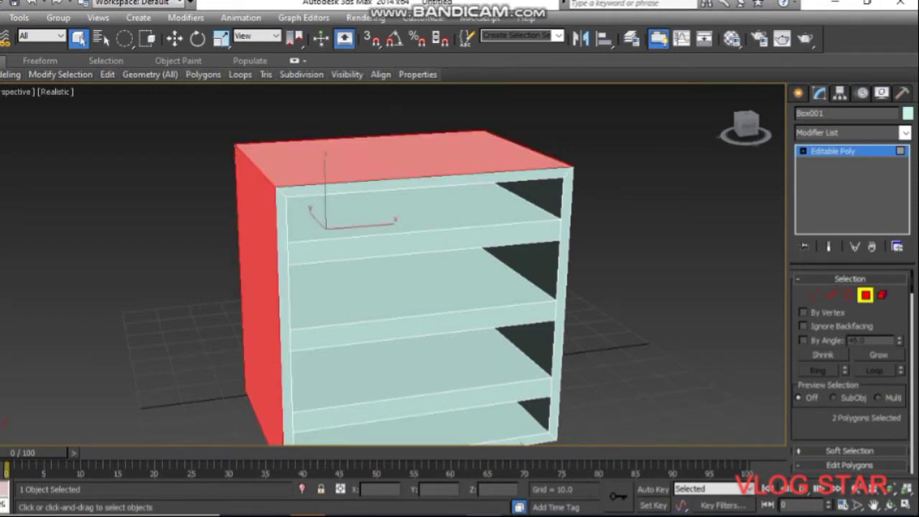
{"action": "mouse_move", "coordinate": [747, 124]}
{"action": "left_mouse_down"}
{"action": "mouse_move", "coordinate": [721, 126]}
{"action": "mouse_move", "coordinate": [729, 133]}
{"action": "left_mouse_up"}
{"action": "left_click", "coordinate": [446, 287], "text": "ctrl"}
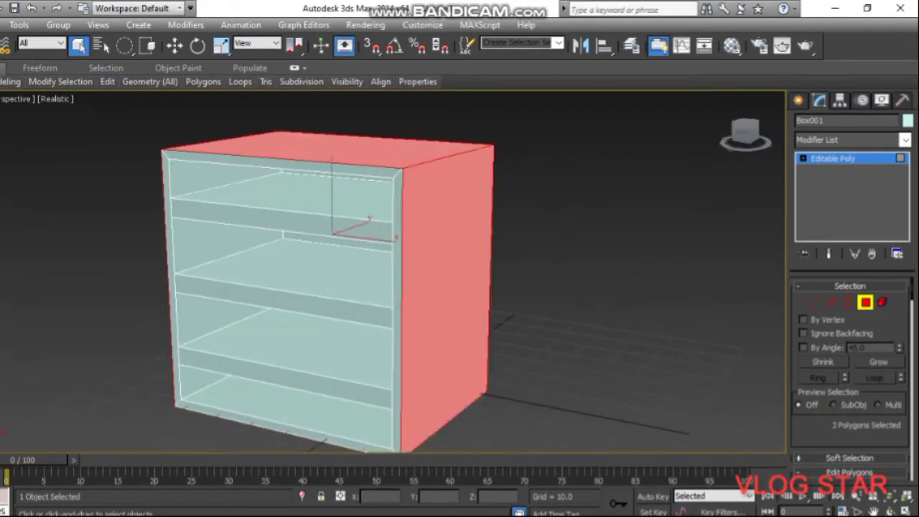
Step: Reorient the view to a left-front three-quarter angle of the cabinet
{"action": "left_click", "coordinate": [739, 133]}
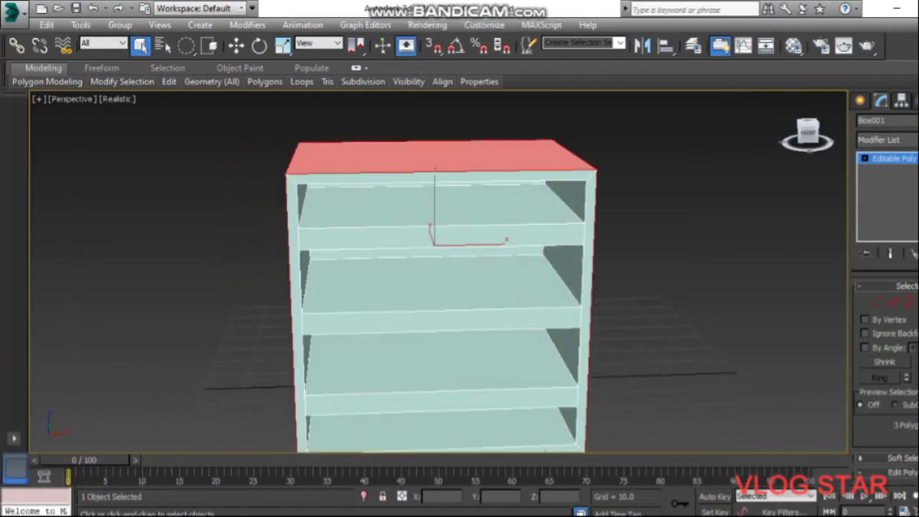
{"action": "left_click_drag", "start_coordinate": [808, 133], "coordinate": [793, 130]}
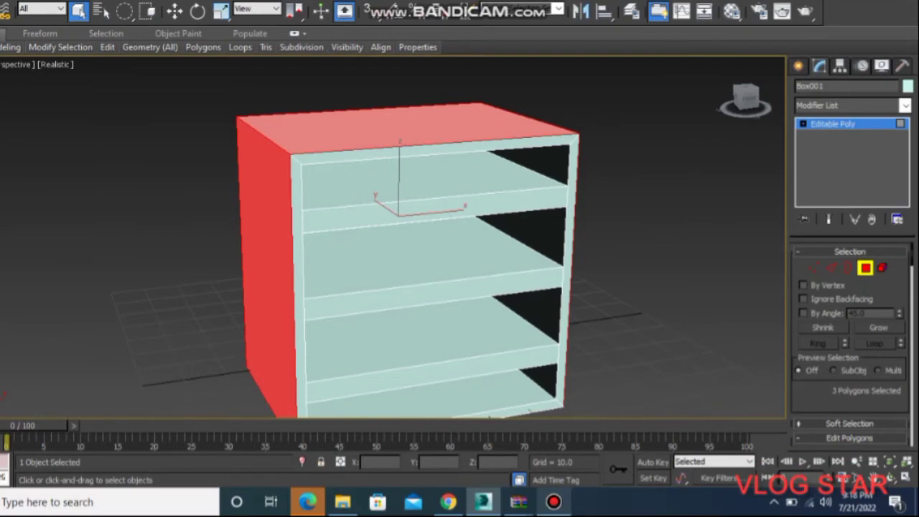
{"action": "left_click", "coordinate": [553, 502]}
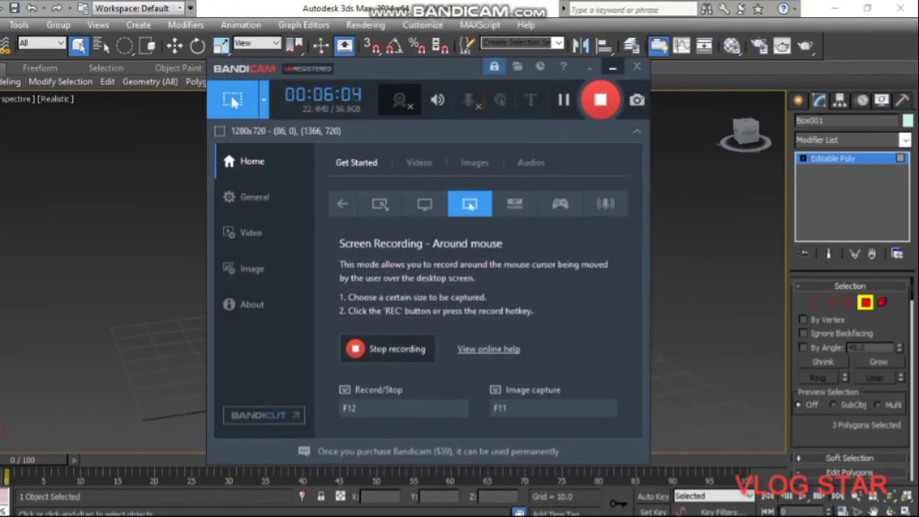
{"action": "left_click", "coordinate": [612, 67]}
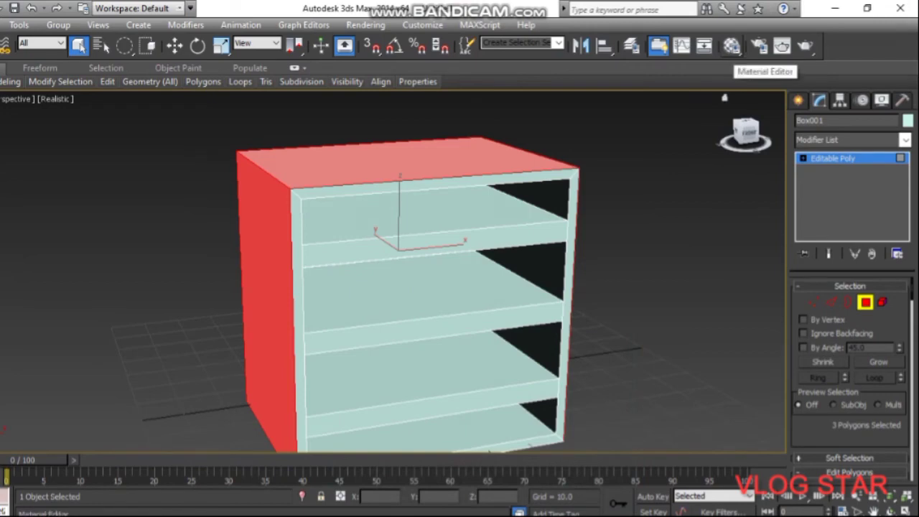
Step: Open the Material Editor and load holz_0003_c.jpg from the 3D folder as the diffuse bitmap
{"action": "left_click", "coordinate": [731, 45]}
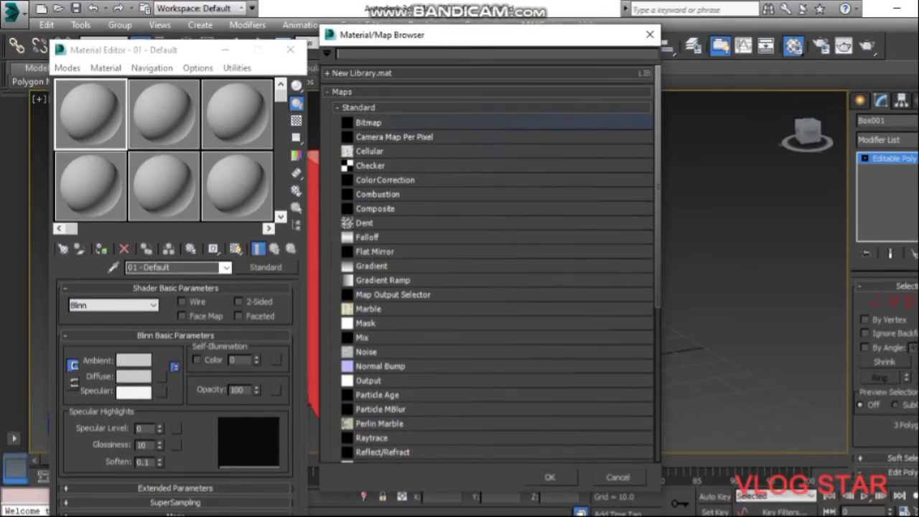
{"action": "key", "text": "Return"}
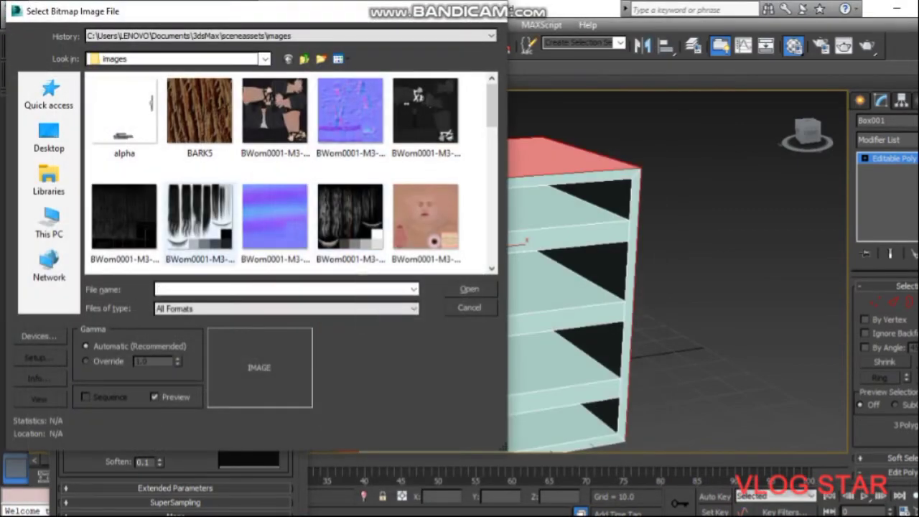
{"action": "left_click", "coordinate": [265, 59]}
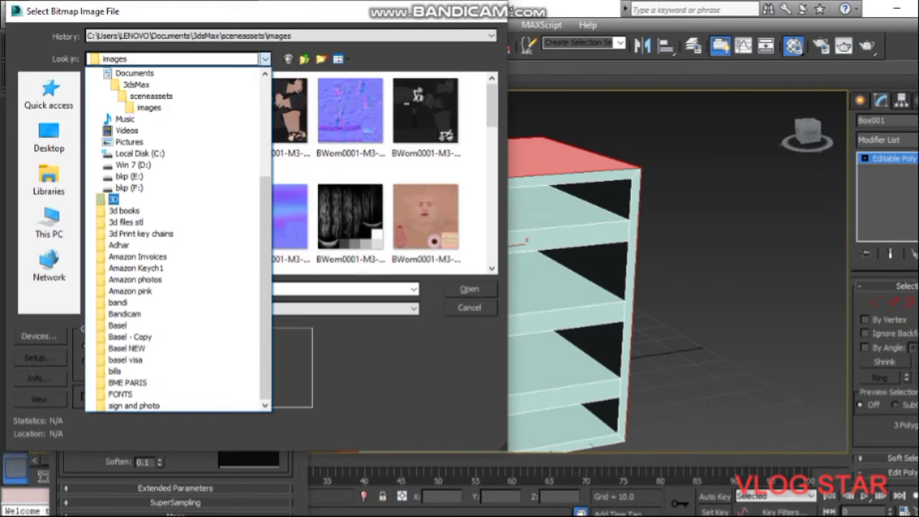
{"action": "left_click", "coordinate": [114, 199]}
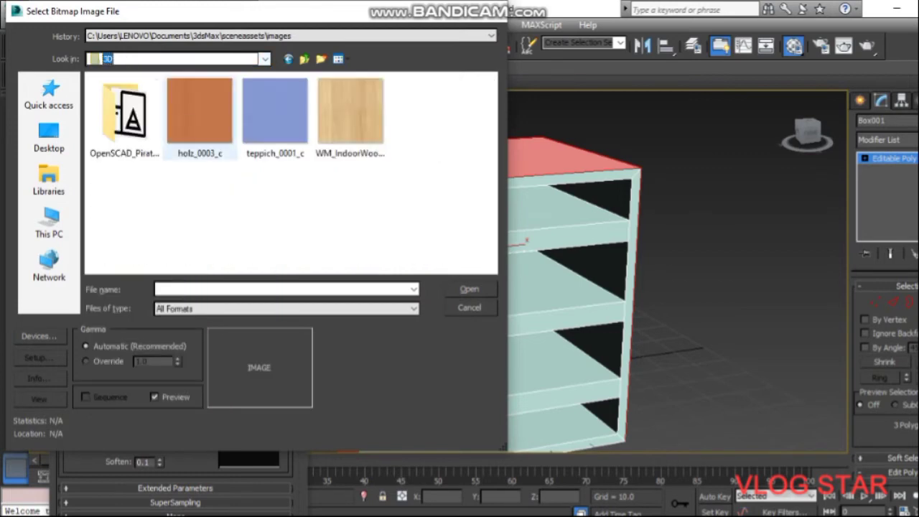
{"action": "left_click", "coordinate": [199, 115]}
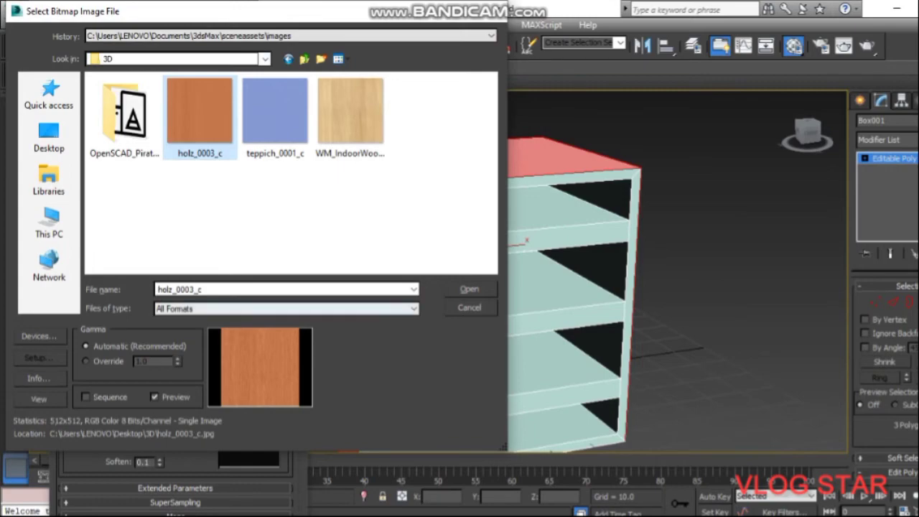
{"action": "left_click", "coordinate": [469, 289]}
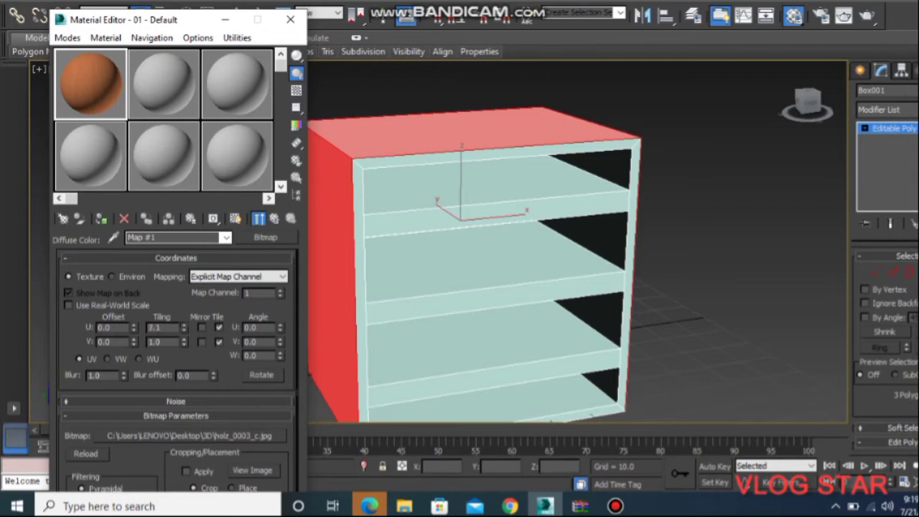
Step: Set the wood map tiling to U 17.6, V 24.1 and assign it to the selected faces
{"action": "left_click_drag", "start_coordinate": [184, 326], "coordinate": [183, 321]}
{"action": "left_click_drag", "start_coordinate": [184, 342], "coordinate": [184, 338]}
{"action": "type", "text": "10"}
{"action": "key", "text": "Return"}
{"action": "type", "text": "18"}
{"action": "key", "text": "Return"}
{"action": "type", "text": "20.122"}
{"action": "key", "text": "Return"}
{"action": "left_click_drag", "start_coordinate": [184, 343], "coordinate": [184, 338]}
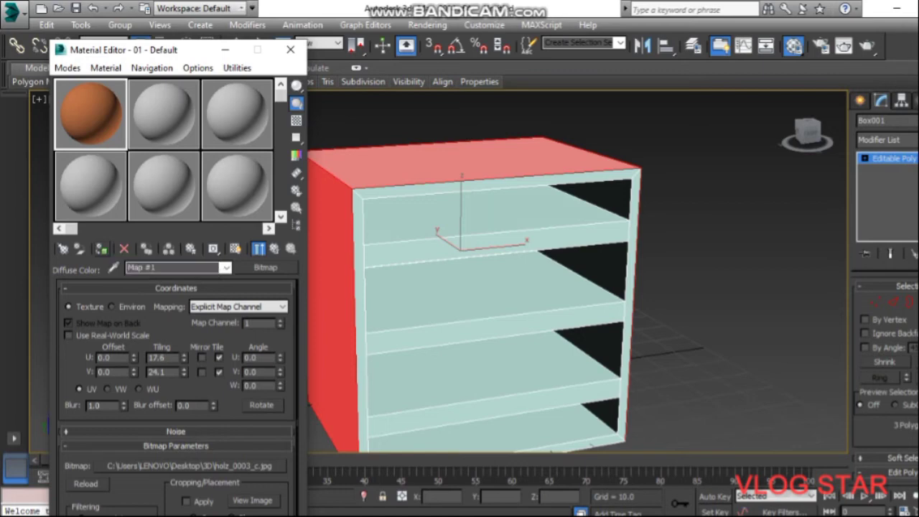
{"action": "left_click", "coordinate": [101, 249]}
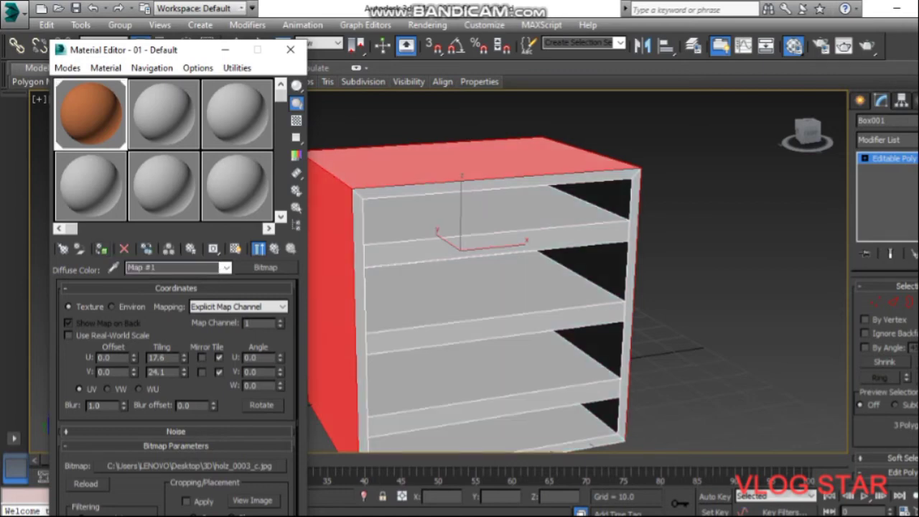
Step: Show the wood texture in the viewport, move the editor aside, and pick the second shelf surface
{"action": "left_click", "coordinate": [236, 248]}
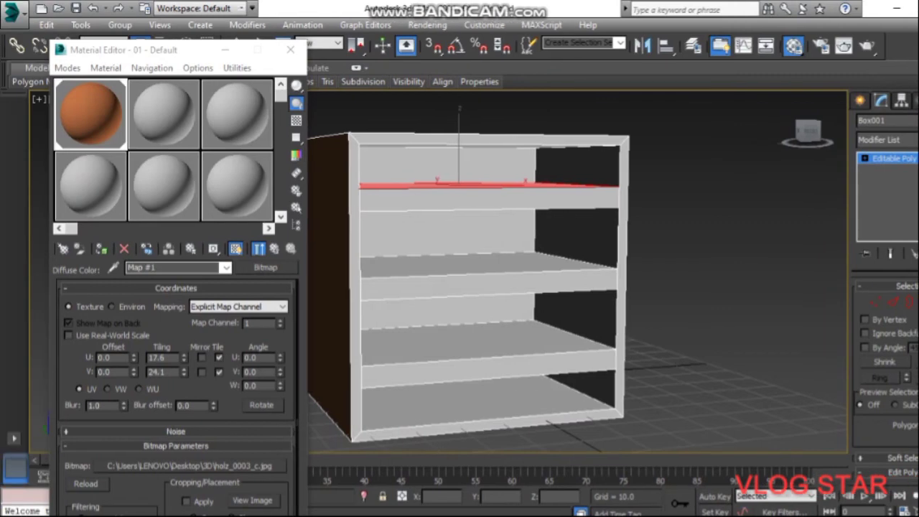
{"action": "left_click_drag", "start_coordinate": [144, 49], "coordinate": [61, 42]}
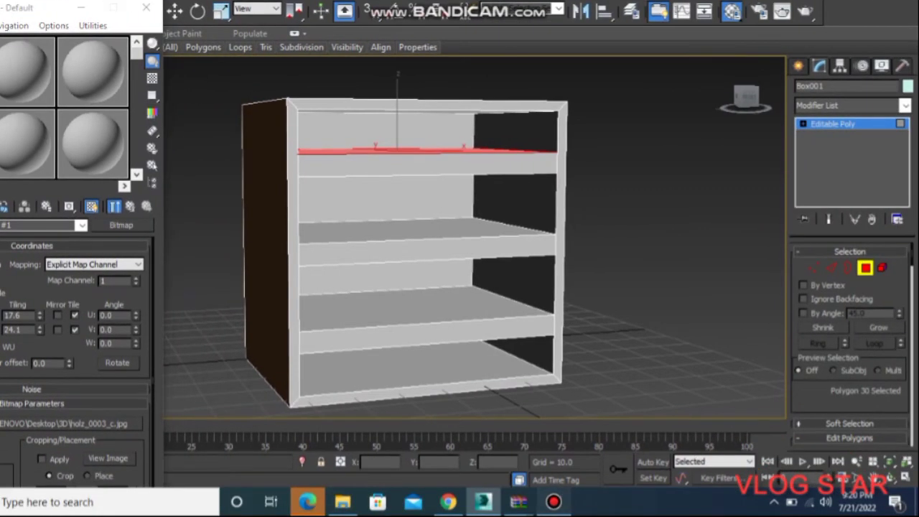
{"action": "left_click", "coordinate": [554, 502]}
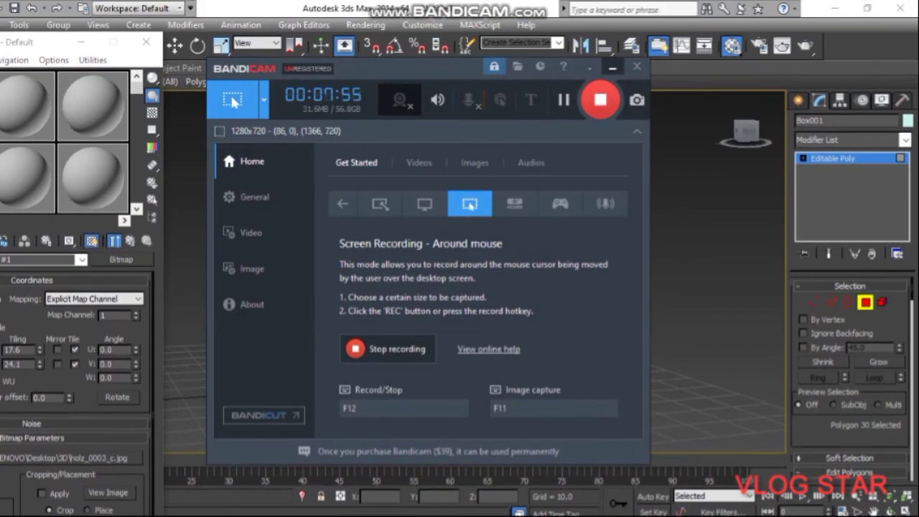
{"action": "left_click", "coordinate": [612, 32]}
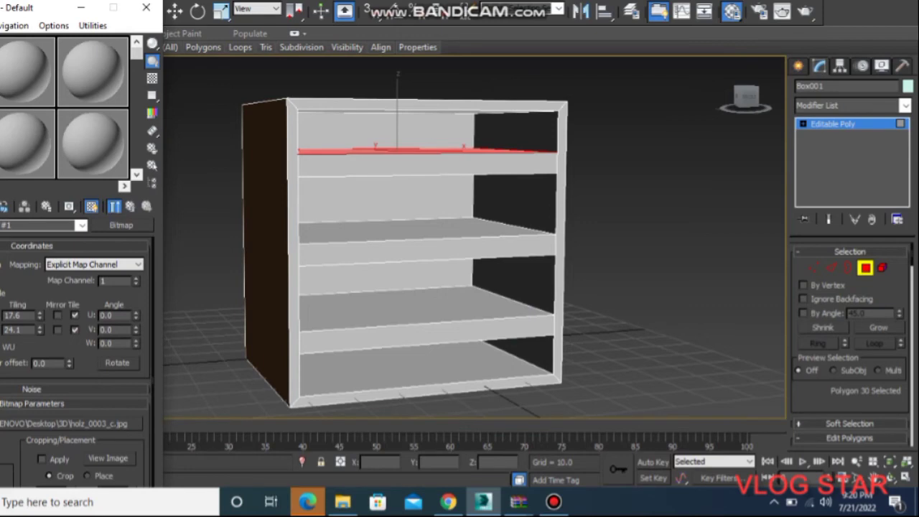
{"action": "left_click", "coordinate": [427, 228], "text": "ctrl"}
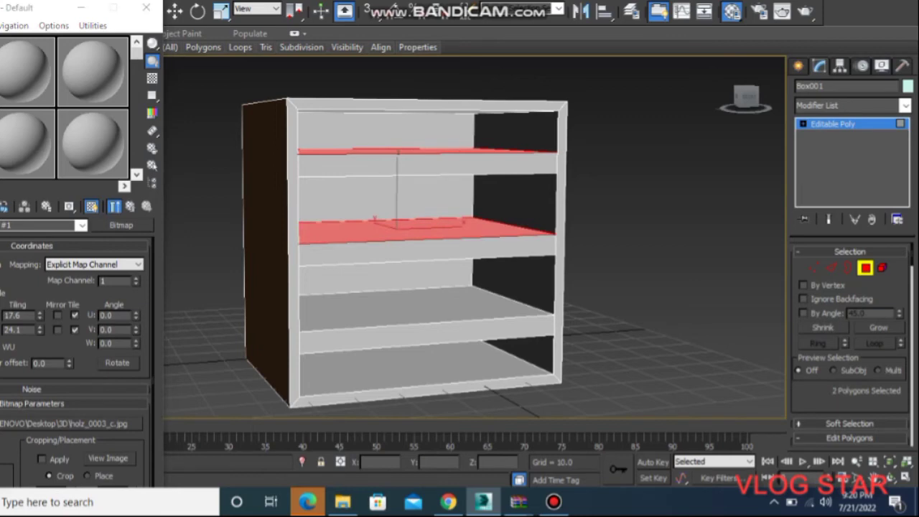
Step: Add the third and bottom shelf surfaces, then give material 02 the teppich_0001_c diffuse bitmap
{"action": "left_click", "coordinate": [427, 309], "text": "ctrl"}
{"action": "left_click", "coordinate": [428, 367], "text": "ctrl"}
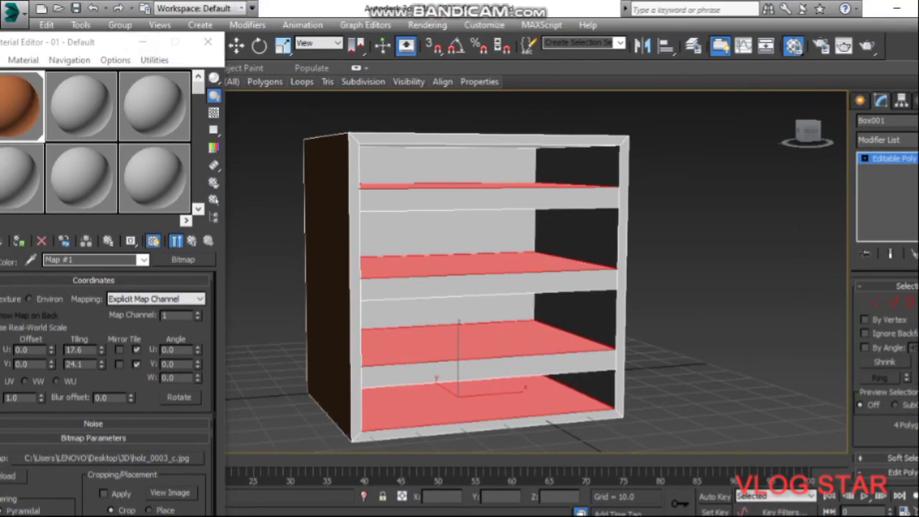
{"action": "left_click_drag", "start_coordinate": [114, 44], "coordinate": [197, 31]}
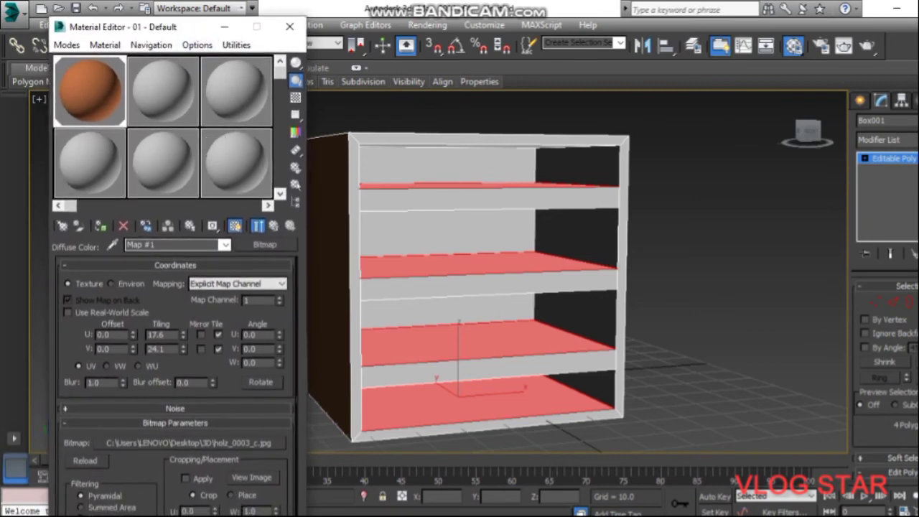
{"action": "left_click", "coordinate": [164, 91]}
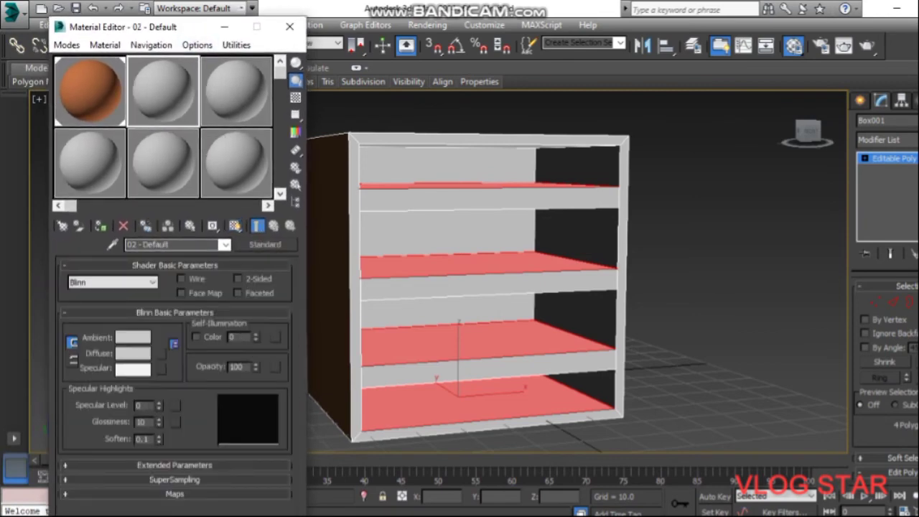
{"action": "left_click", "coordinate": [162, 353]}
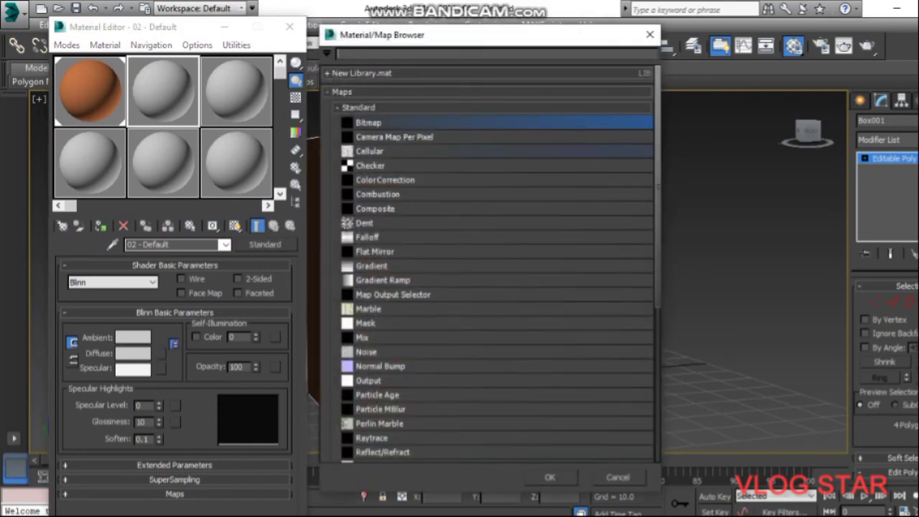
{"action": "double_click", "coordinate": [368, 122]}
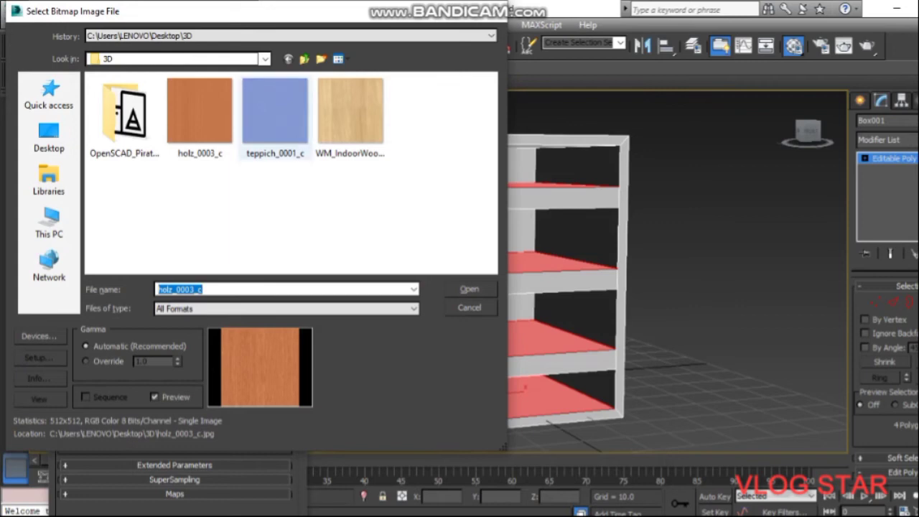
{"action": "left_click", "coordinate": [275, 114]}
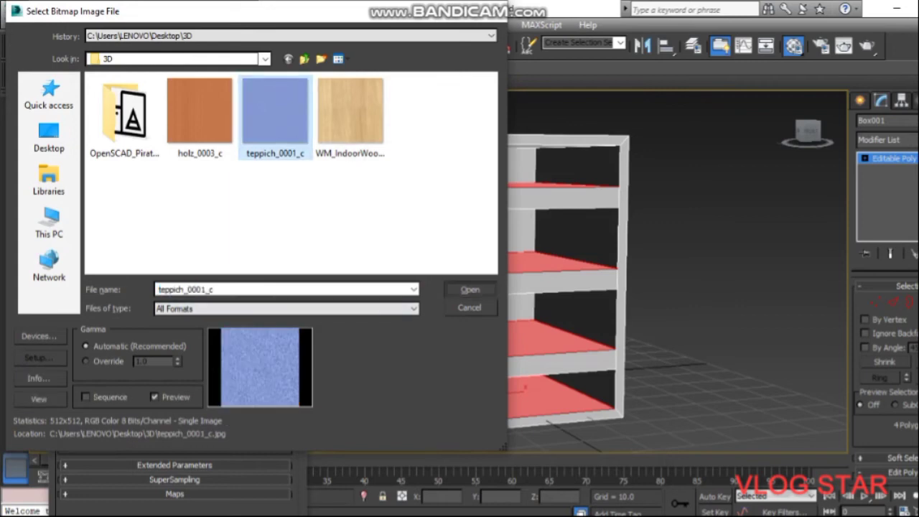
{"action": "left_click", "coordinate": [469, 289]}
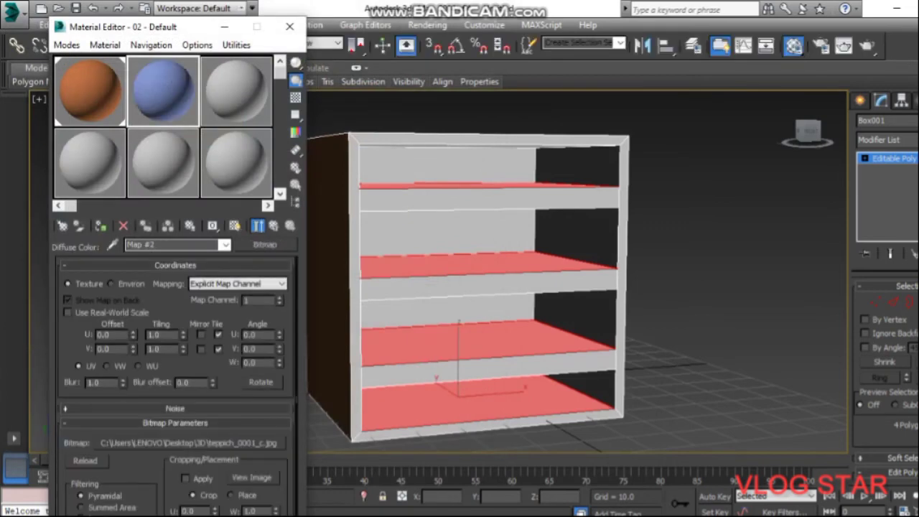
Step: Tile the carpet map 20 by 20, assign it to the shelf faces, and show it shaded
{"action": "double_click", "coordinate": [153, 335]}
{"action": "type", "text": "20"}
{"action": "key", "text": "Tab"}
{"action": "type", "text": "2"}
{"action": "type", "text": "0"}
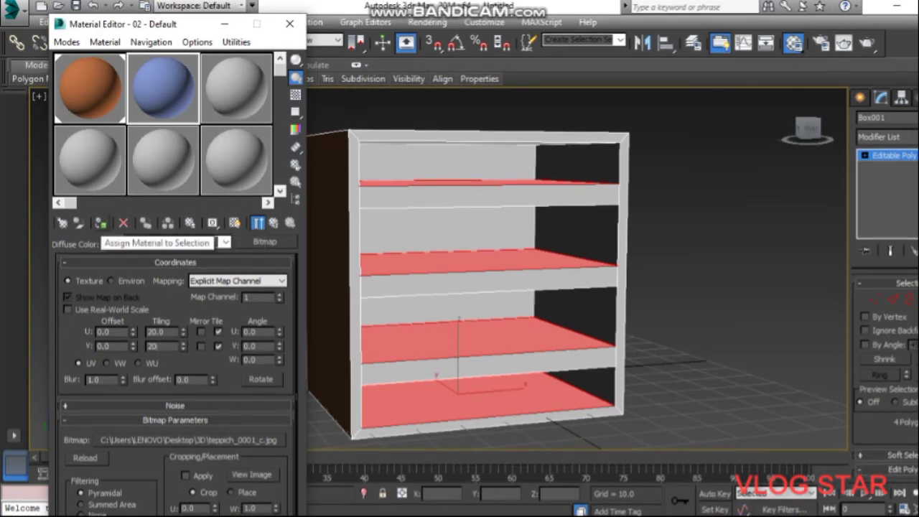
{"action": "left_click", "coordinate": [100, 222]}
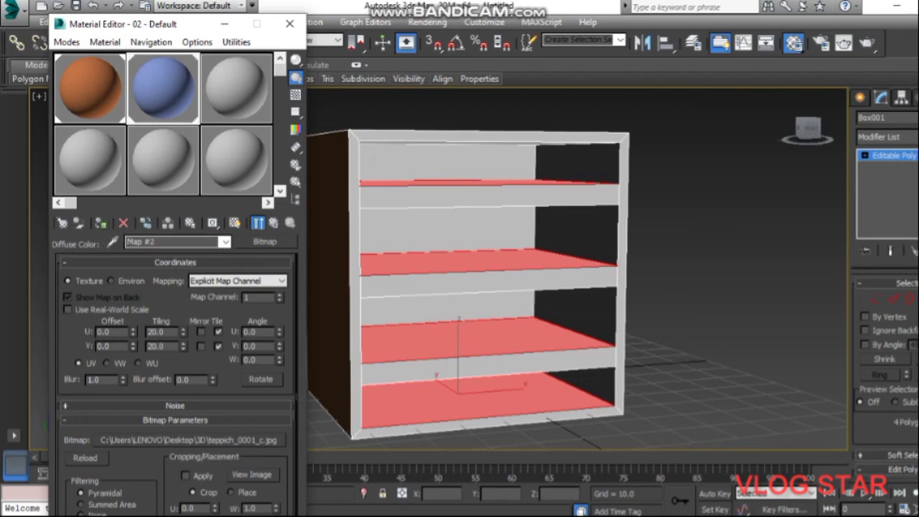
{"action": "left_click", "coordinate": [234, 223]}
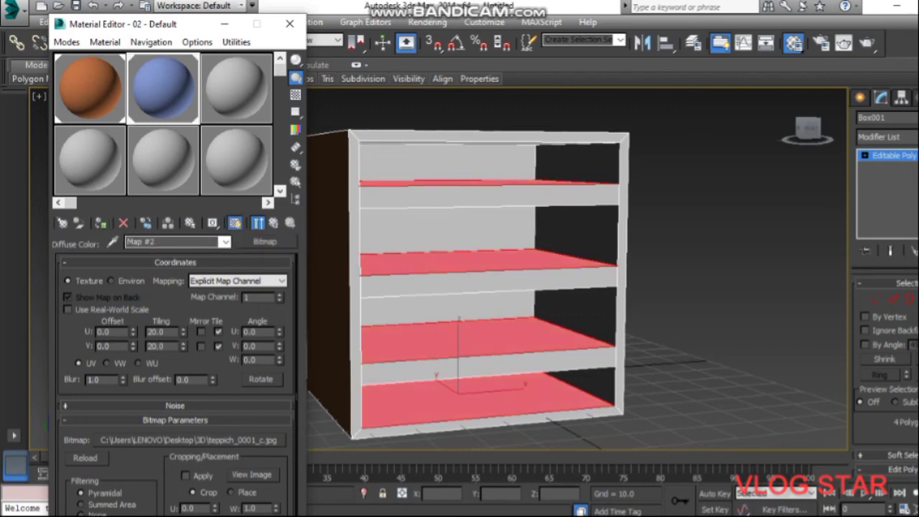
{"action": "key", "text": "ctrl+d"}
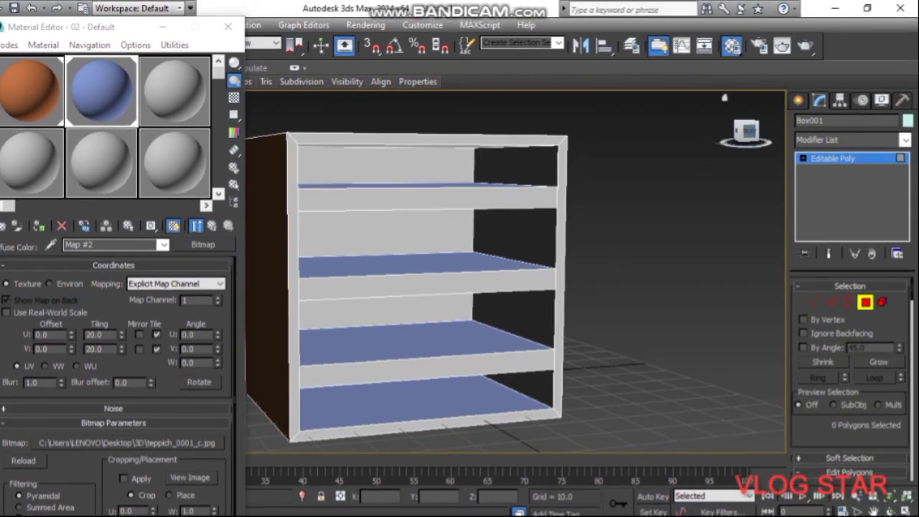
{"action": "mouse_move", "coordinate": [725, 97]}
{"action": "left_mouse_down"}
{"action": "mouse_move", "coordinate": [755, 116]}
{"action": "mouse_move", "coordinate": [747, 131]}
{"action": "left_mouse_up"}
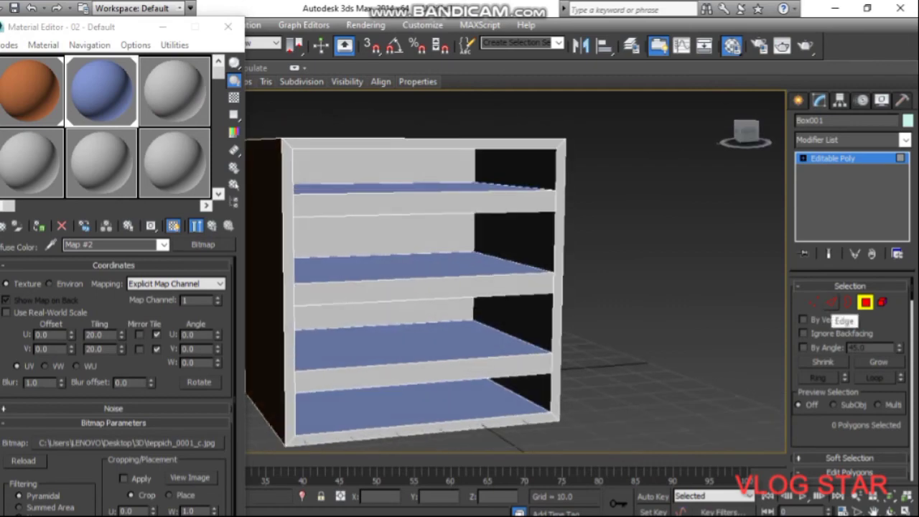
Step: Select the back panel faces and make sample slot 3 the active material
{"action": "left_click", "coordinate": [366, 223]}
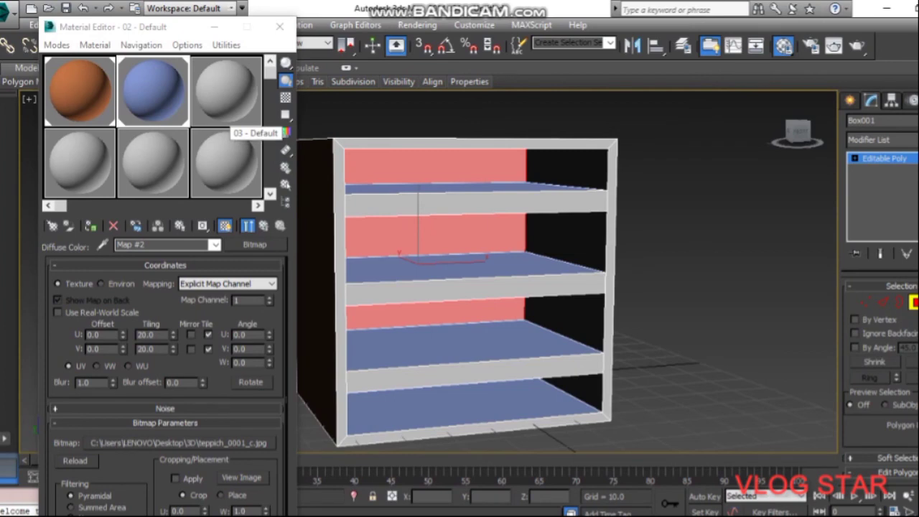
{"action": "left_click", "coordinate": [226, 101]}
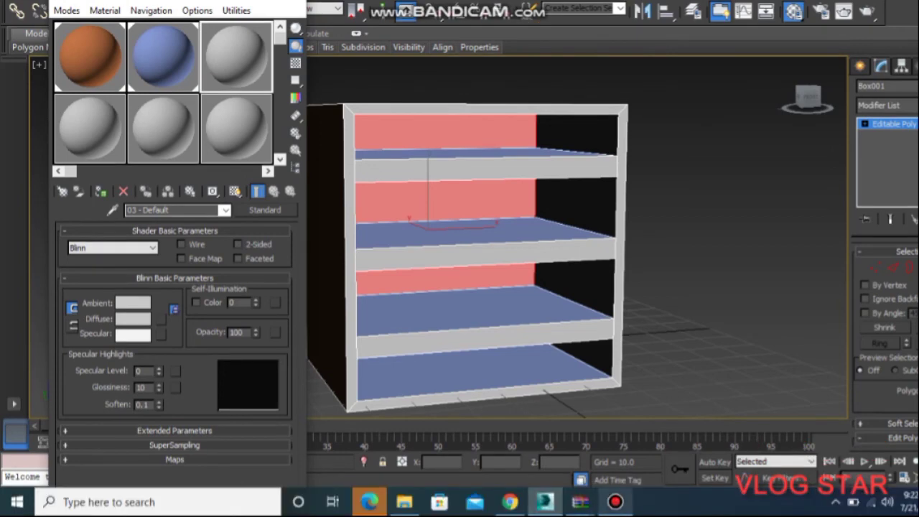
{"action": "left_click", "coordinate": [615, 502]}
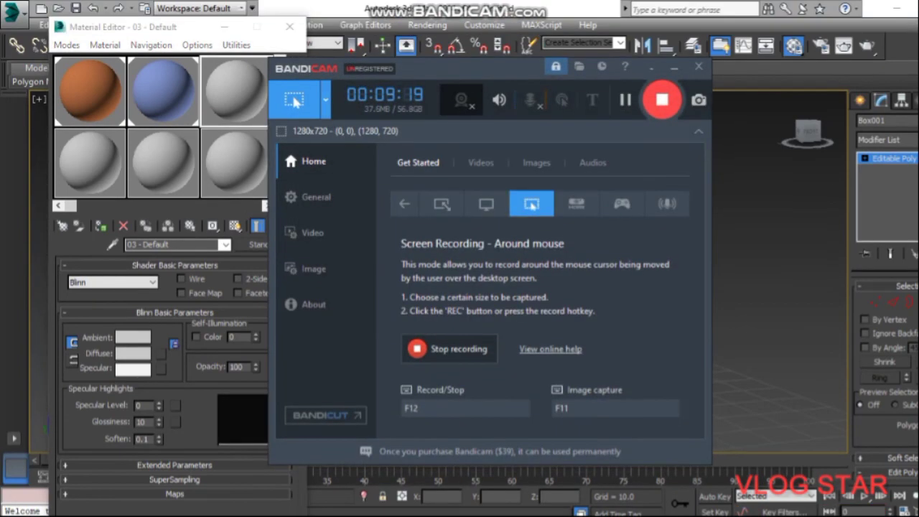
{"action": "left_click", "coordinate": [675, 66]}
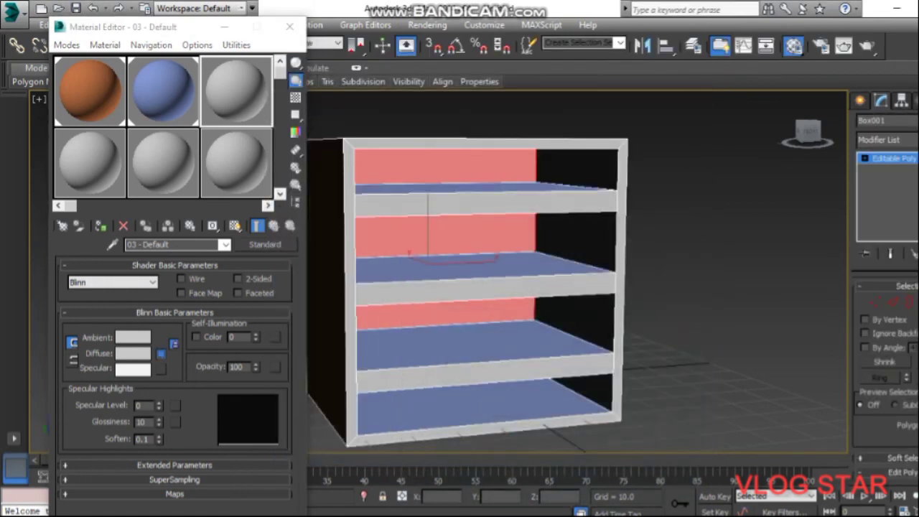
{"action": "left_click", "coordinate": [161, 353]}
Step: Load WM_IndoorWood-44_1024 as the third material's diffuse bitmap
{"action": "double_click", "coordinate": [368, 122]}
{"action": "left_click", "coordinate": [351, 115]}
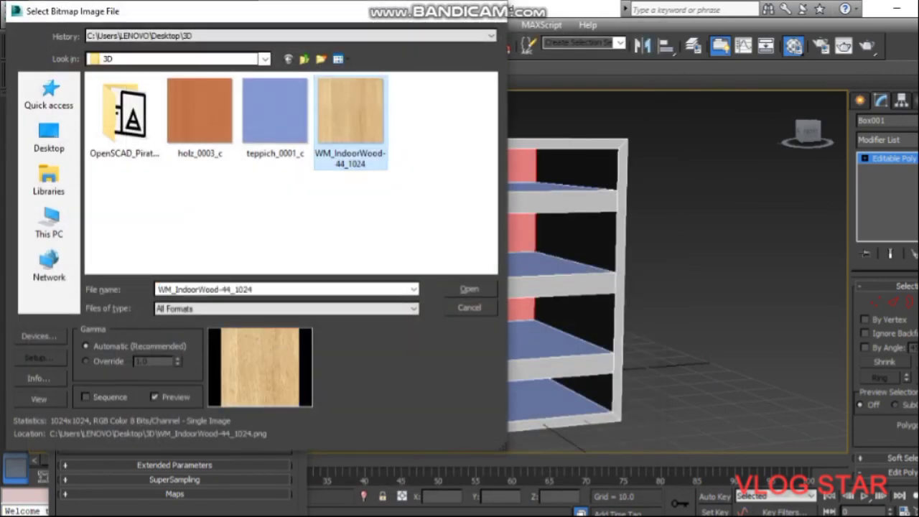
{"action": "double_click", "coordinate": [350, 114]}
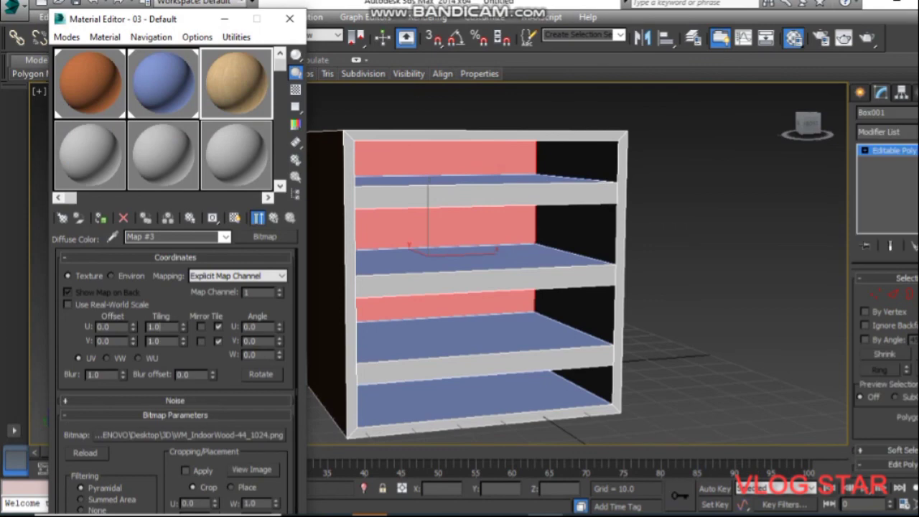
Step: Set its tiling to U 20, V 20 and show the light wood on the back panels
{"action": "double_click", "coordinate": [153, 327]}
{"action": "type", "text": "2"}
{"action": "type", "text": "0"}
{"action": "key", "text": "Tab"}
{"action": "type", "text": "20"}
{"action": "key", "text": "Return"}
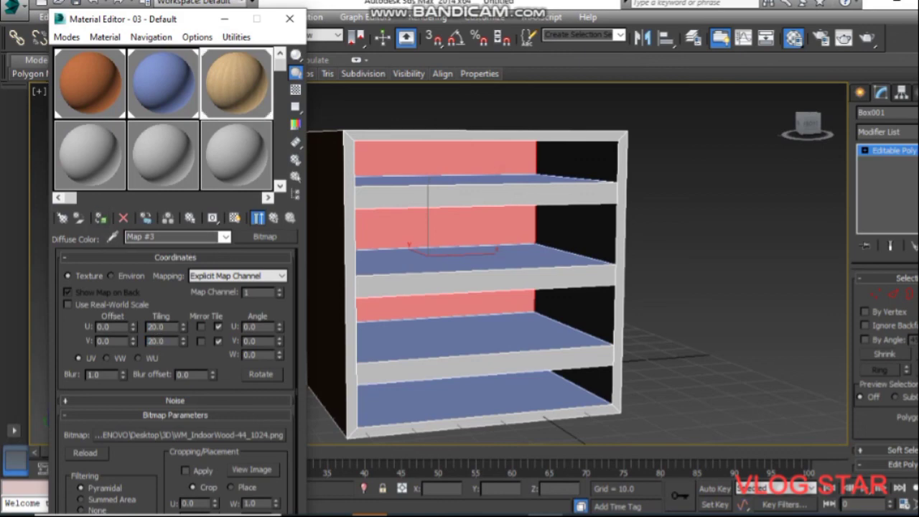
{"action": "left_click", "coordinate": [235, 217]}
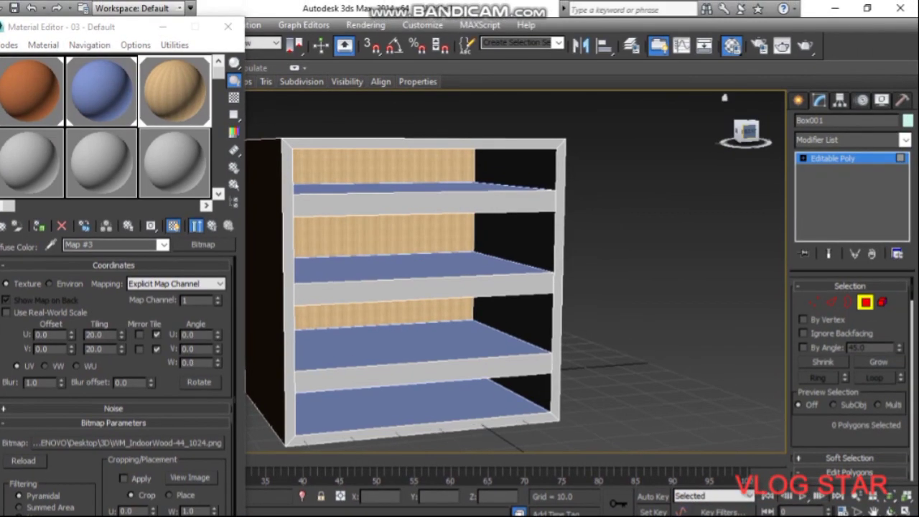
Step: Orbit around the finished shelf, close the Material Editor with M, and return to a front view
{"action": "left_click_drag", "start_coordinate": [747, 131], "coordinate": [751, 131]}
{"action": "mouse_move", "coordinate": [503, 301]}
{"action": "middle_mouse_down", "text": "alt"}
{"action": "mouse_move", "coordinate": [373, 301]}
{"action": "mouse_move", "coordinate": [403, 273]}
{"action": "mouse_move", "coordinate": [445, 280]}
{"action": "middle_mouse_up", "text": "alt"}
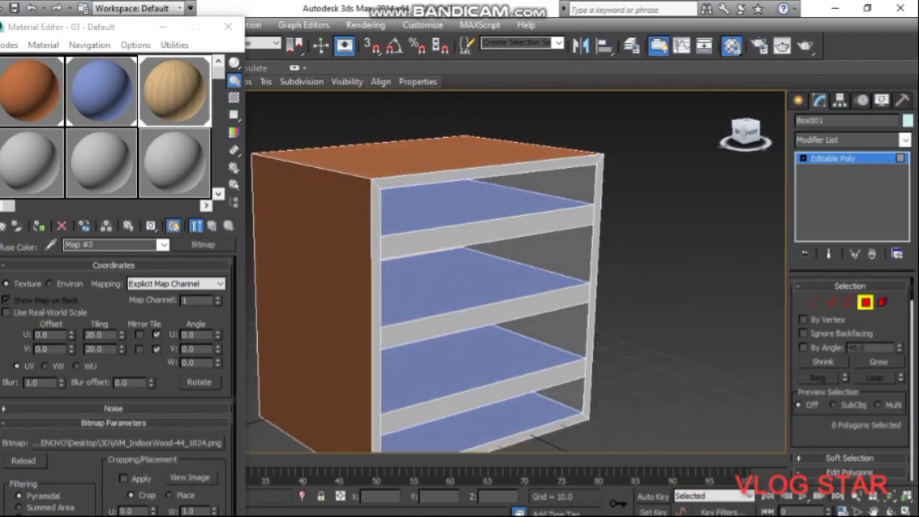
{"action": "scroll", "coordinate": [516, 273], "scroll_direction": "down", "scroll_amount": 5}
{"action": "scroll", "coordinate": [515, 273], "scroll_direction": "up", "scroll_amount": 2}
{"action": "scroll", "coordinate": [515, 273], "scroll_direction": "up", "scroll_amount": 3}
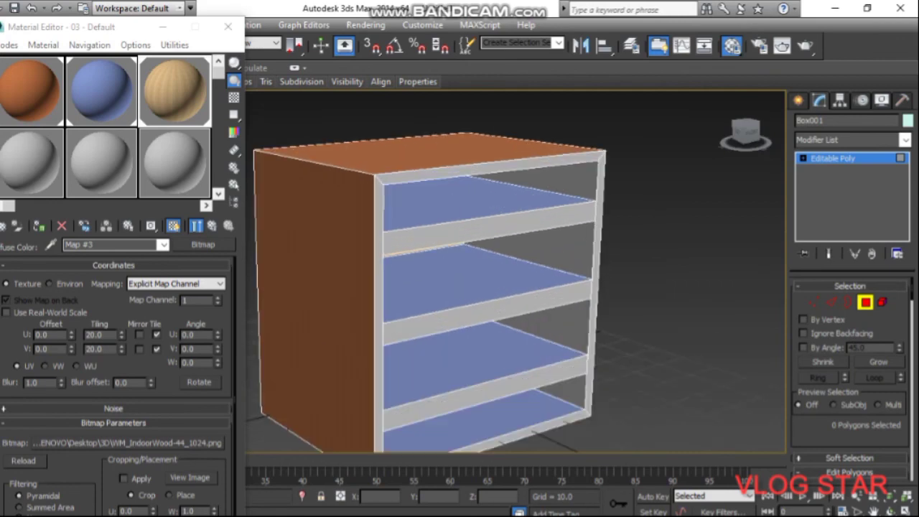
{"action": "key", "text": "m"}
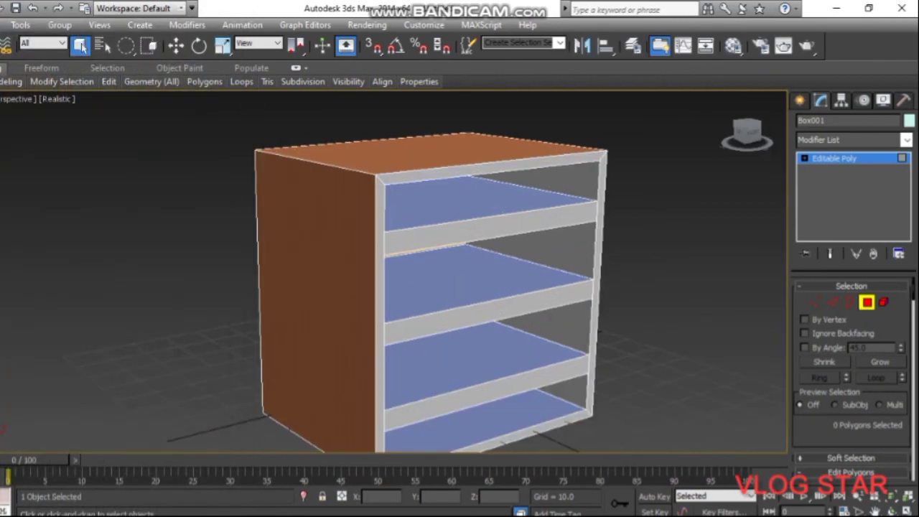
{"action": "left_click", "coordinate": [752, 133]}
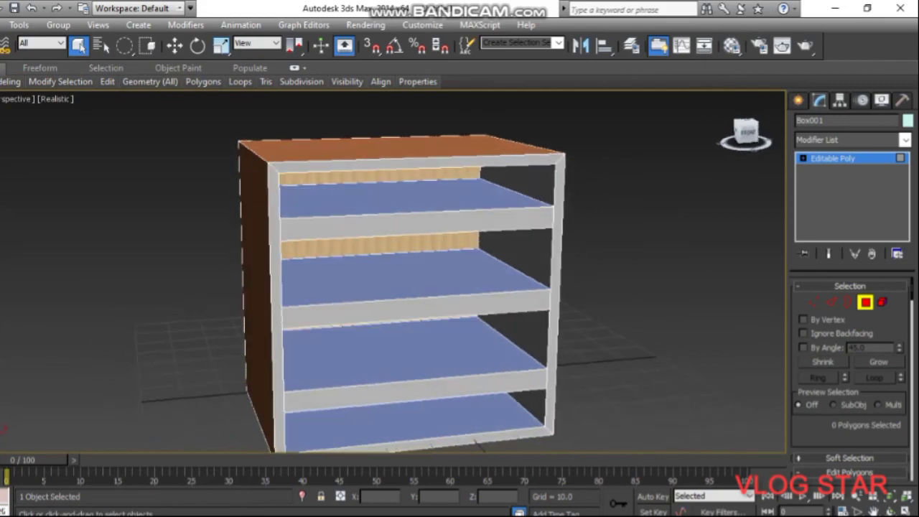